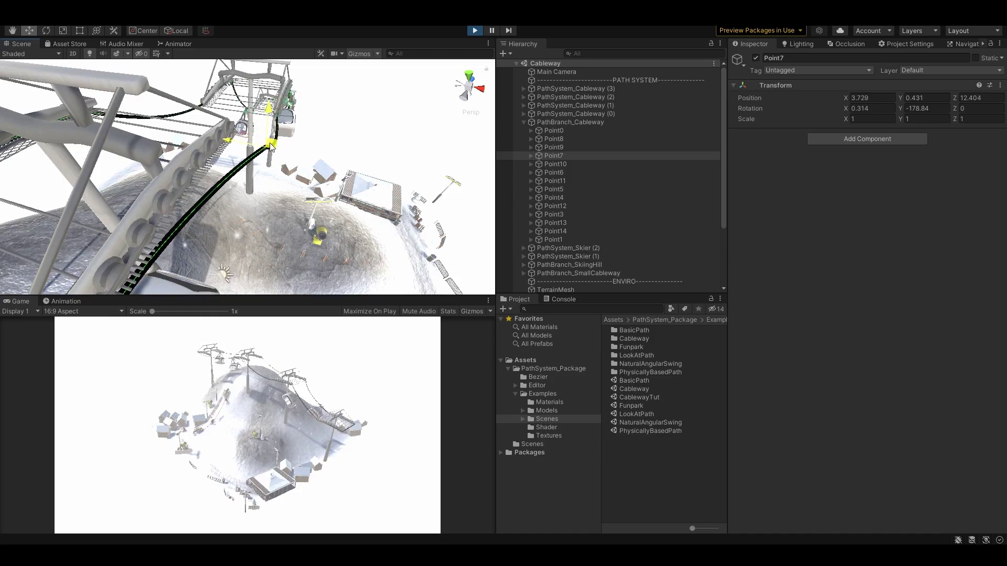
# Move the Point7 node of the PathBranch_Cableway path in the running Cableway scene
pyautogui.moveTo(271, 146); pyautogui.dragTo(252, 174)
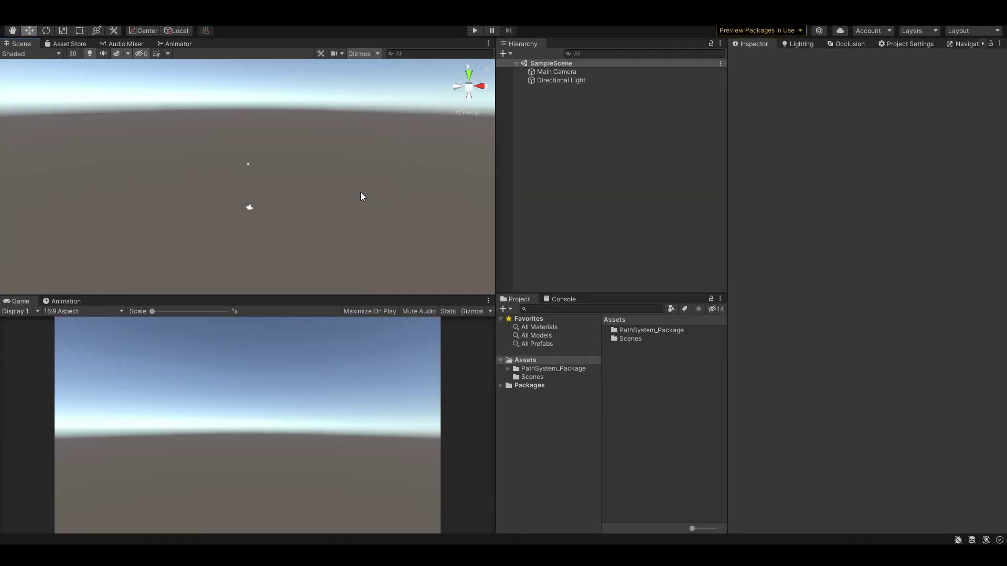
# Create a Path System line in SampleScene and select the PathBranch_Line object
pyautogui.moveTo(360, 196); pyautogui.dragTo(353, 207, button='right')
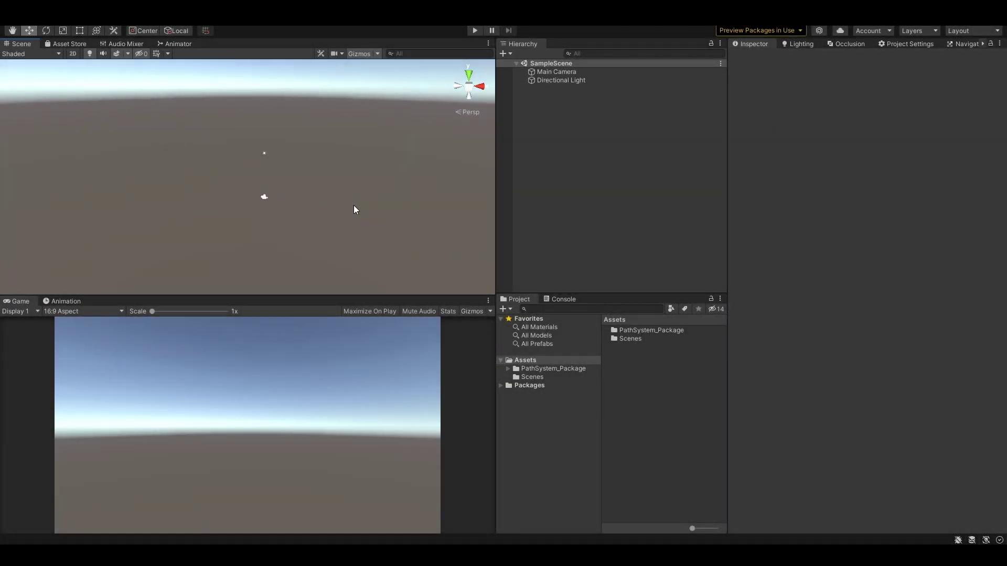
pyautogui.click(506, 53)
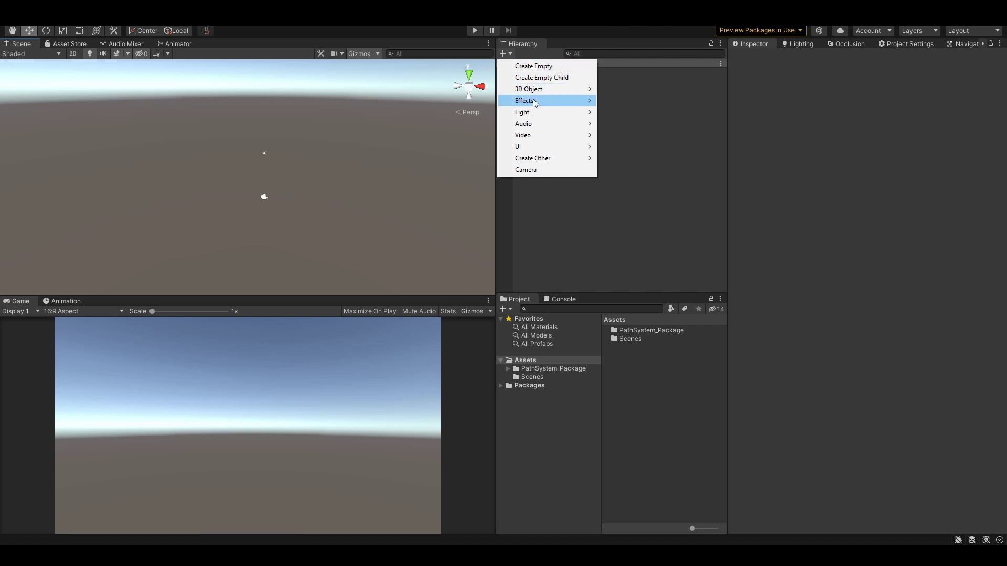
pyautogui.moveTo(546, 158)
pyautogui.moveTo(618, 158)
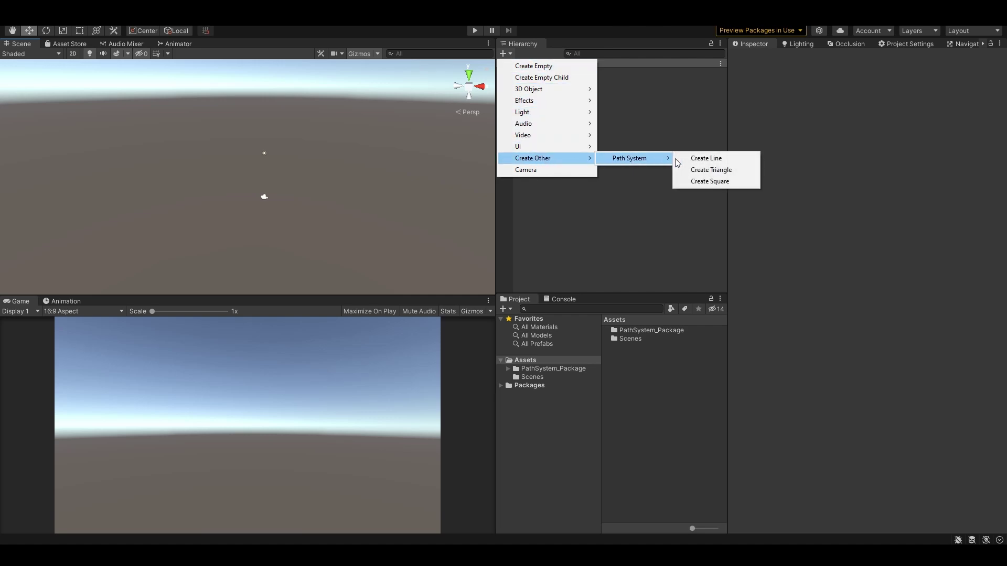
pyautogui.click(738, 158)
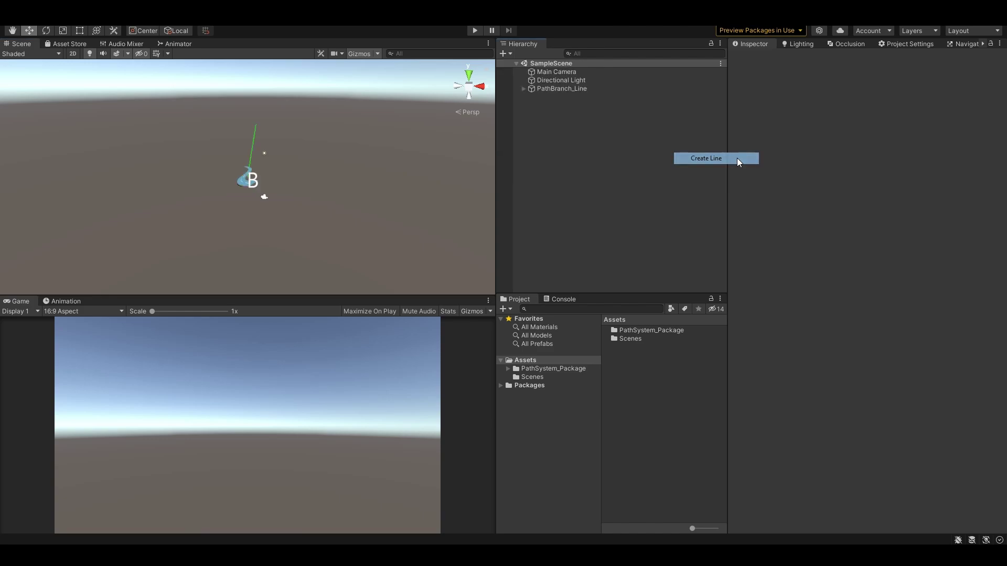
pyautogui.click(576, 89)
# Reposition both end nodes of the path line in the scene, lowering node 1 toward node 0's level
pyautogui.keyDown('alt'); pyautogui.moveTo(388, 152); pyautogui.dragTo(294, 165); pyautogui.keyUp('alt')
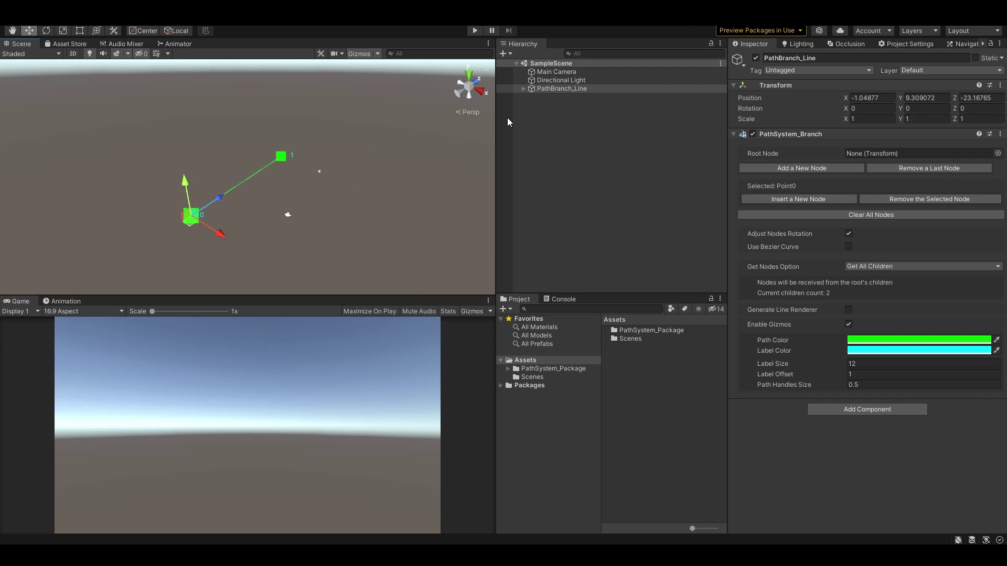
pyautogui.moveTo(286, 160); pyautogui.dragTo(302, 204)
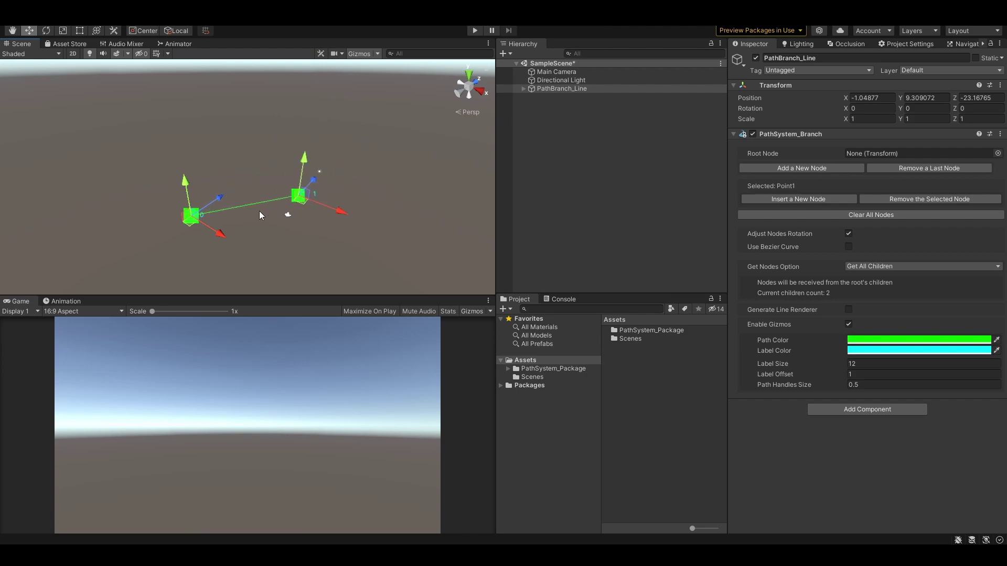
pyautogui.click(188, 221)
pyautogui.moveTo(186, 223); pyautogui.dragTo(170, 219)
pyautogui.moveTo(286, 196)
pyautogui.mouseDown()
pyautogui.moveTo(263, 176)
pyautogui.moveTo(276, 195)
pyautogui.mouseUp()
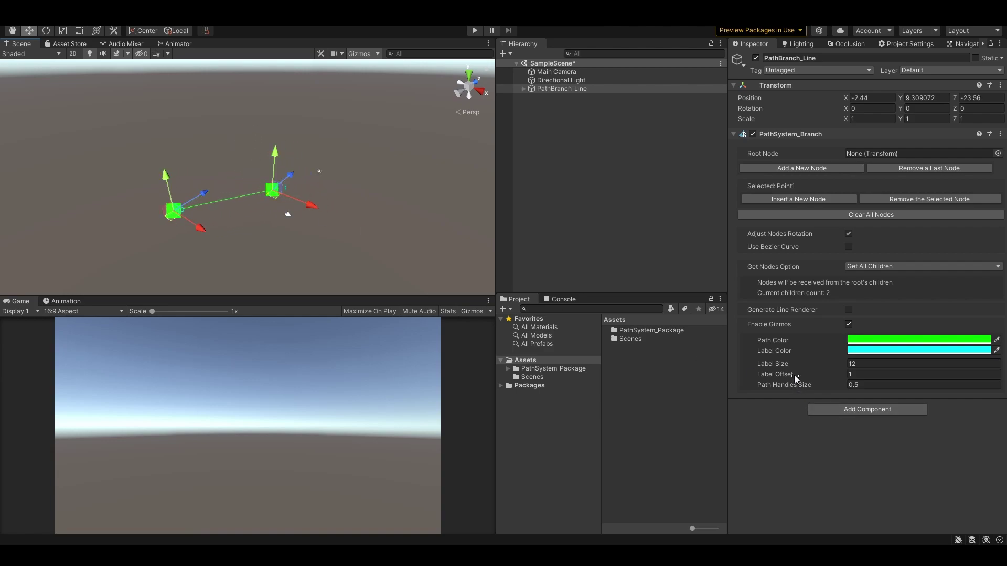
# Set Path Handles Size to 1.11 and reposition nodes 0 and 1 using the enlarged handles
pyautogui.moveTo(801, 387)
pyautogui.mouseDown()
pyautogui.moveTo(829, 387)
pyautogui.moveTo(796, 388)
pyautogui.moveTo(818, 385)
pyautogui.mouseUp()
pyautogui.click(180, 226)
pyautogui.moveTo(175, 213); pyautogui.dragTo(189, 210)
pyautogui.click(286, 198)
pyautogui.moveTo(286, 196); pyautogui.dragTo(302, 184)
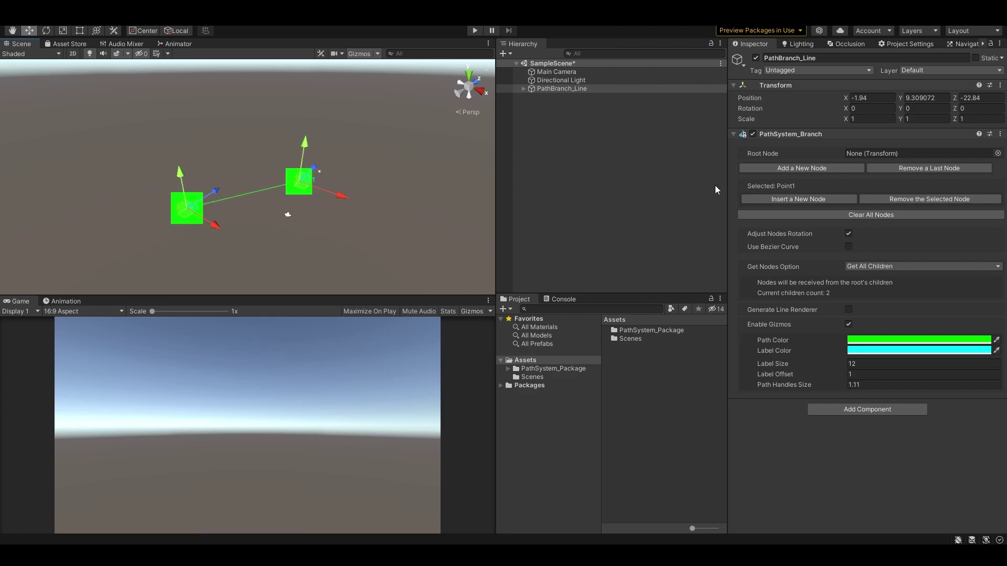
# Insert a third node and move it away from the line, setting Label Size to 34 and Path Handles Size to 0.61
pyautogui.click(784, 202)
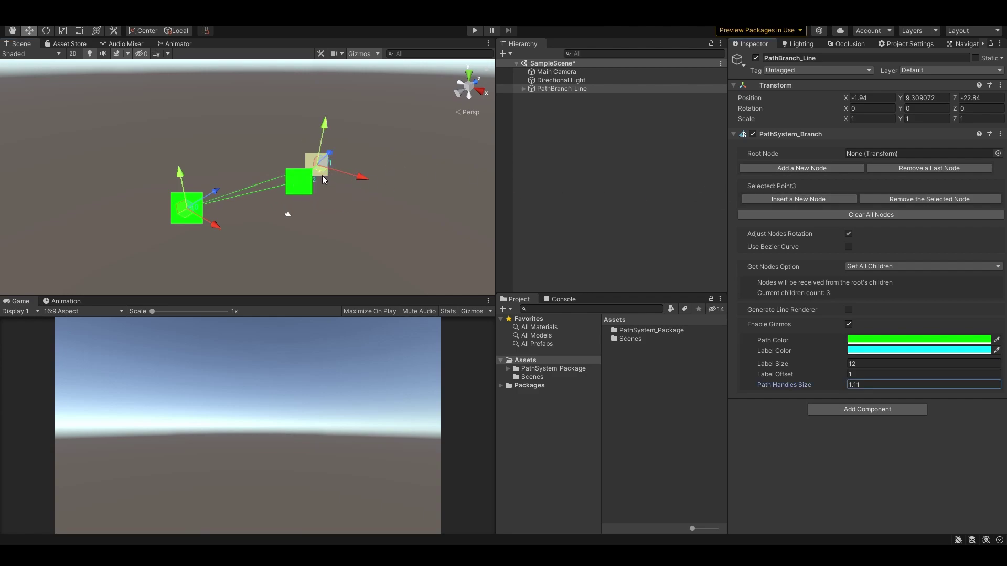
pyautogui.moveTo(320, 170); pyautogui.dragTo(255, 155)
pyautogui.moveTo(793, 369)
pyautogui.mouseDown()
pyautogui.moveTo(823, 360)
pyautogui.moveTo(796, 366)
pyautogui.moveTo(808, 365)
pyautogui.moveTo(809, 384)
pyautogui.moveTo(796, 388)
pyautogui.moveTo(795, 367)
pyautogui.moveTo(787, 367)
pyautogui.moveTo(789, 387)
pyautogui.mouseUp()
# Insert two more nodes into the path and spread them out to form a five-node loop
pyautogui.click(816, 200)
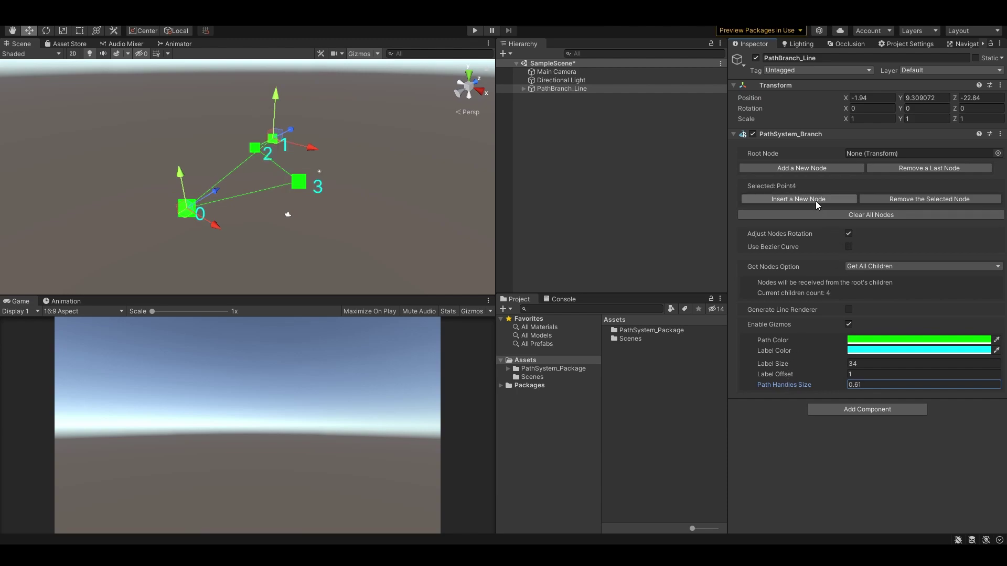
pyautogui.moveTo(278, 148); pyautogui.dragTo(131, 187)
pyautogui.click(778, 199)
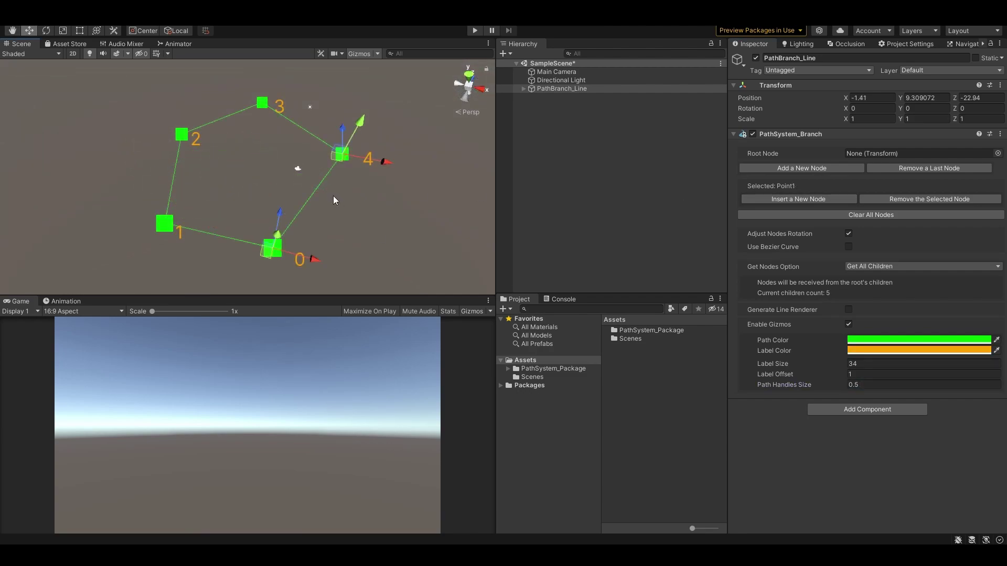
# Enable Use Bezier Curve on the path and adjust the curve handles belonging to nodes 0 and 4
pyautogui.click(849, 247)
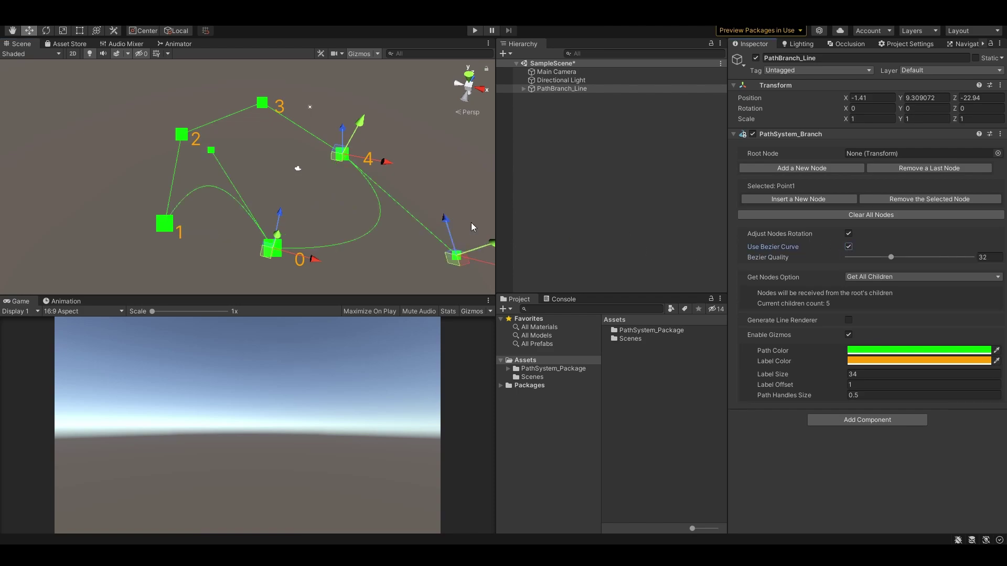
pyautogui.moveTo(210, 150); pyautogui.dragTo(235, 177)
pyautogui.click(343, 156)
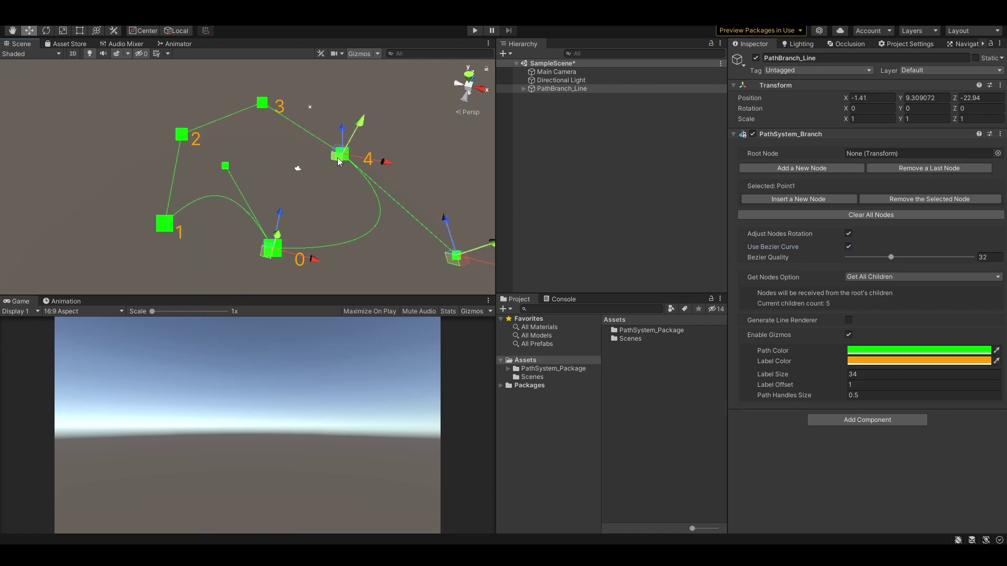
pyautogui.moveTo(457, 264); pyautogui.dragTo(389, 223)
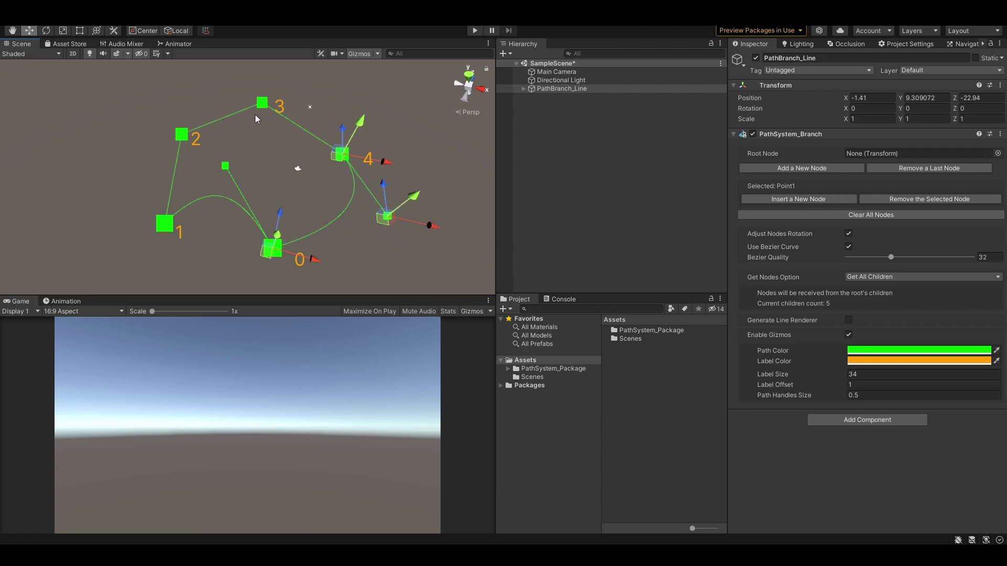
# Pull curve handles out of nodes 3 and 2 to round the path, and select node 1
pyautogui.click(261, 105)
pyautogui.moveTo(269, 105); pyautogui.dragTo(366, 96)
pyautogui.click(179, 137)
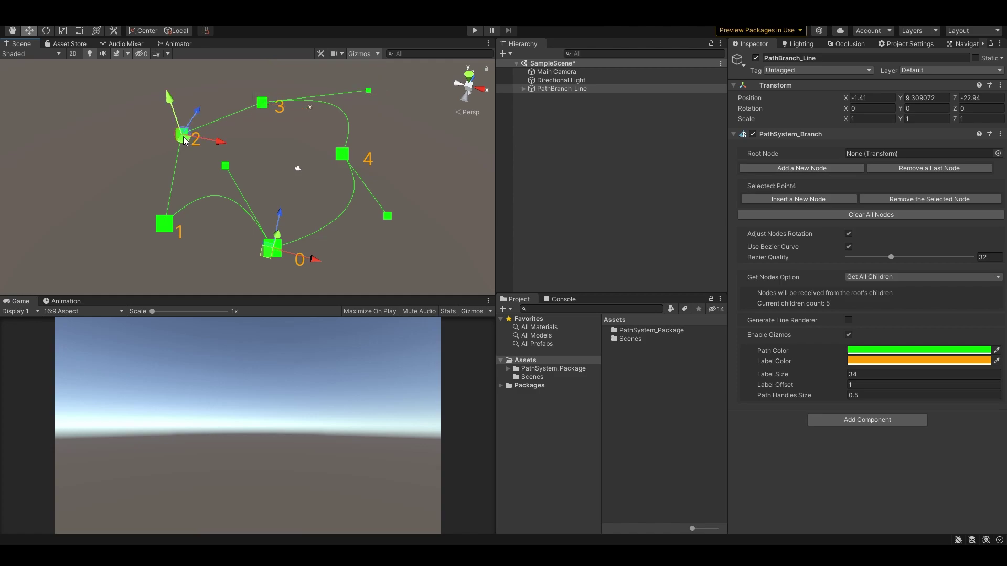
pyautogui.moveTo(175, 140); pyautogui.dragTo(270, 160)
pyautogui.click(166, 225)
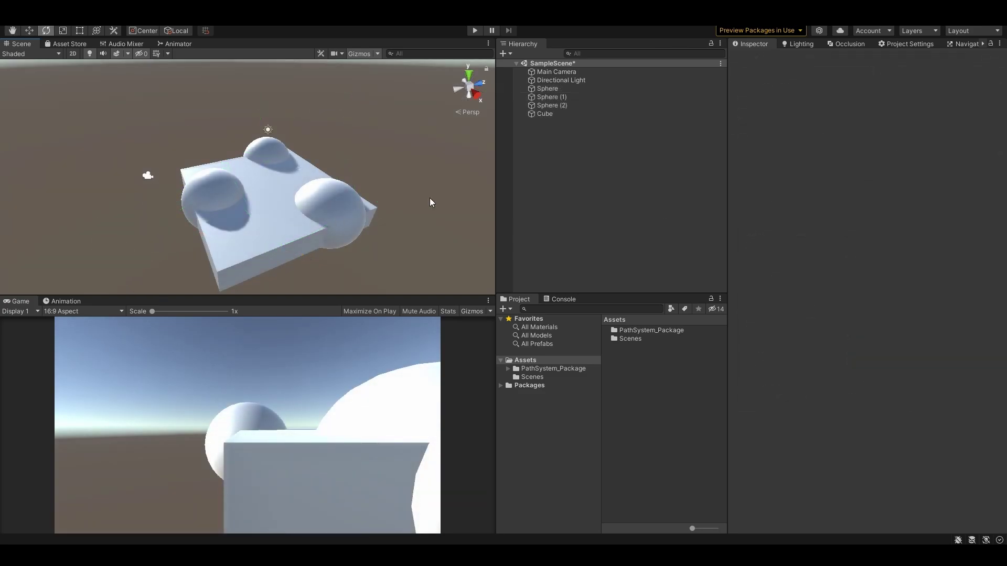
# Examine the three spheres on the cube and their Sphere Collider components
pyautogui.rightClick(346, 205)
pyautogui.keyDown('alt'); pyautogui.moveTo(231, 186); pyautogui.dragTo(267, 198); pyautogui.keyUp('alt')
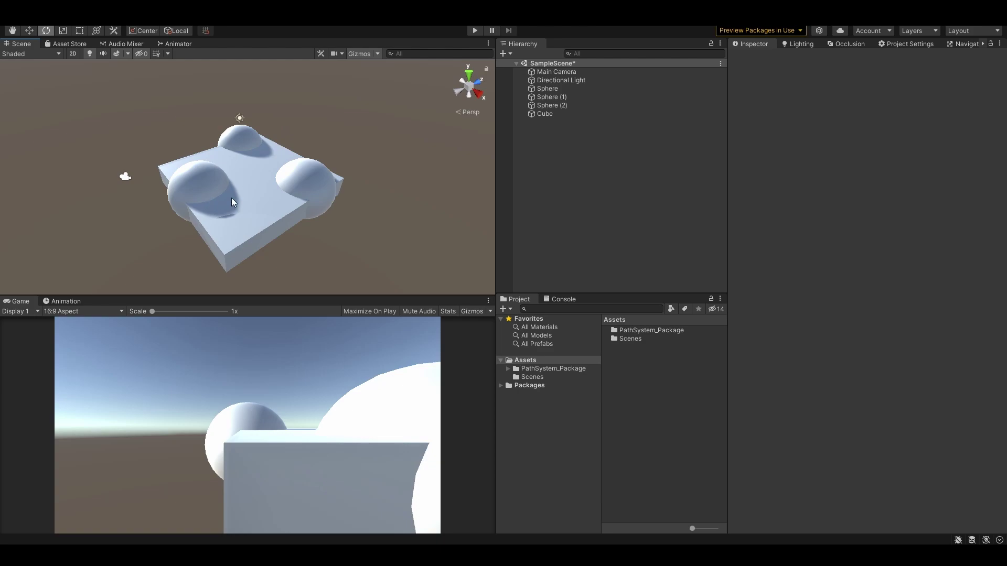
pyautogui.click(311, 171)
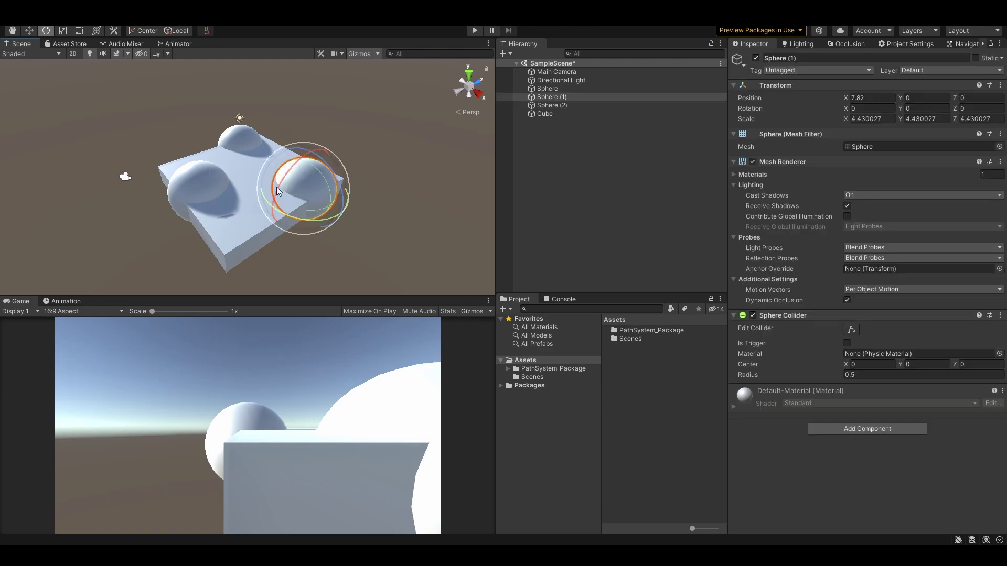
pyautogui.press('w')
pyautogui.click(232, 203)
pyautogui.click(203, 181)
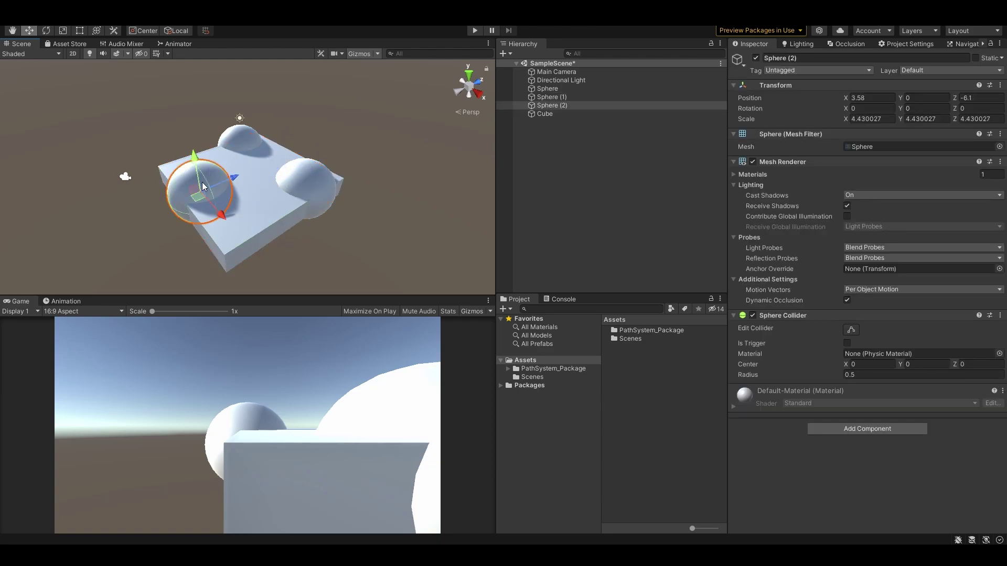
pyautogui.click(244, 141)
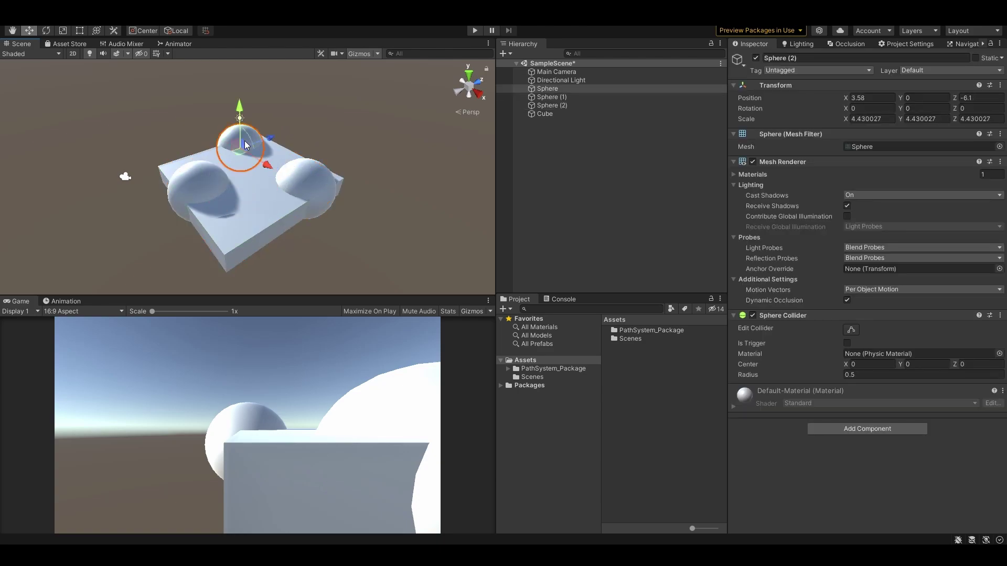
pyautogui.click(315, 138)
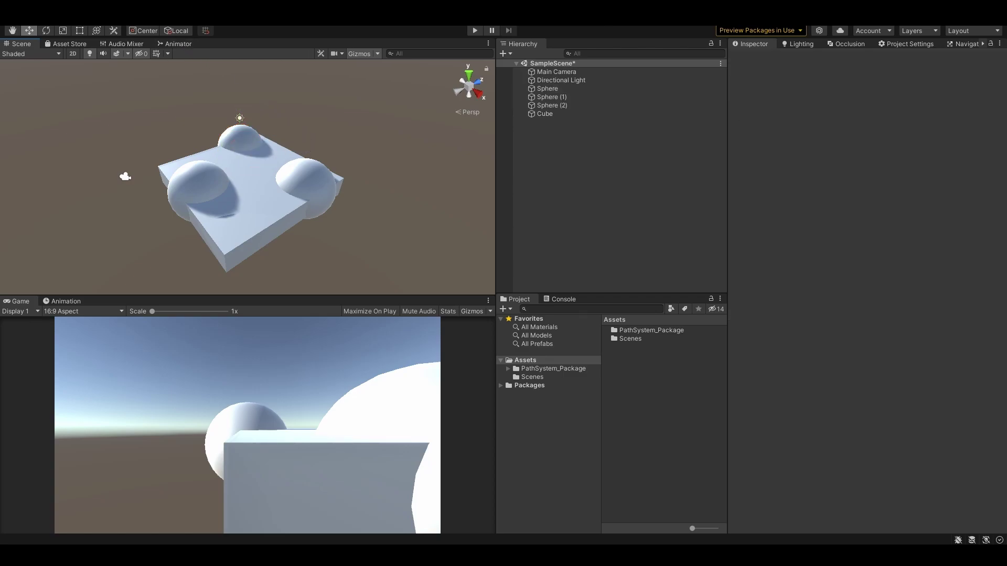
# Open the Path System Path Creator, try its Lines drawing tool, and settle on the Free drawing tool
pyautogui.click(156, 17)
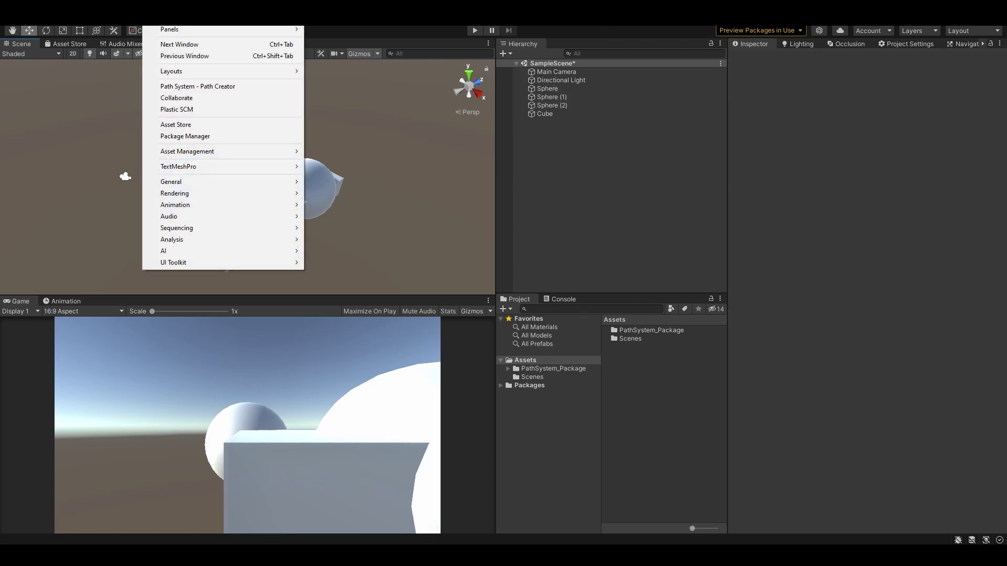
pyautogui.click(187, 88)
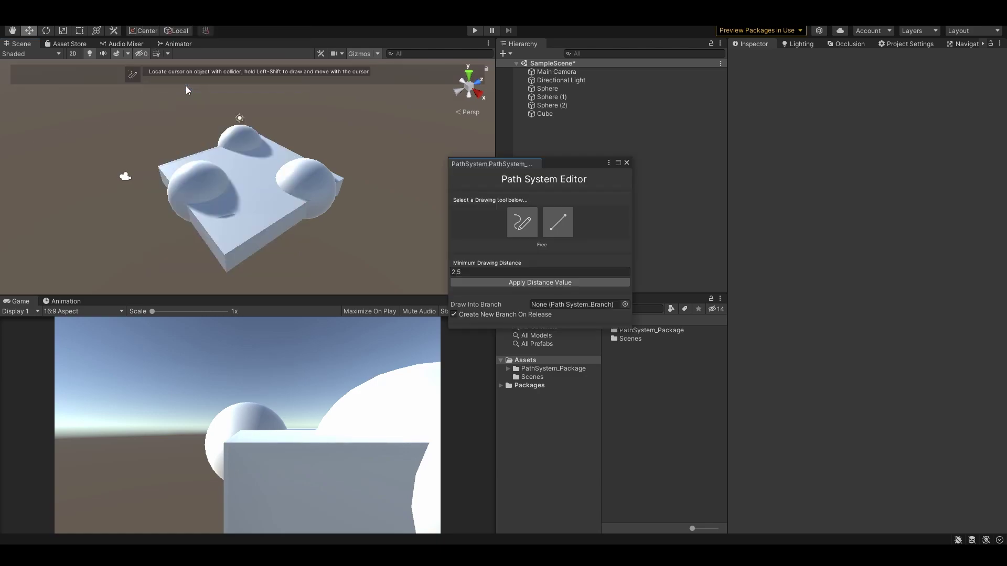
pyautogui.moveTo(567, 165); pyautogui.dragTo(554, 123)
pyautogui.click(548, 182)
pyautogui.click(512, 183)
pyautogui.click(548, 182)
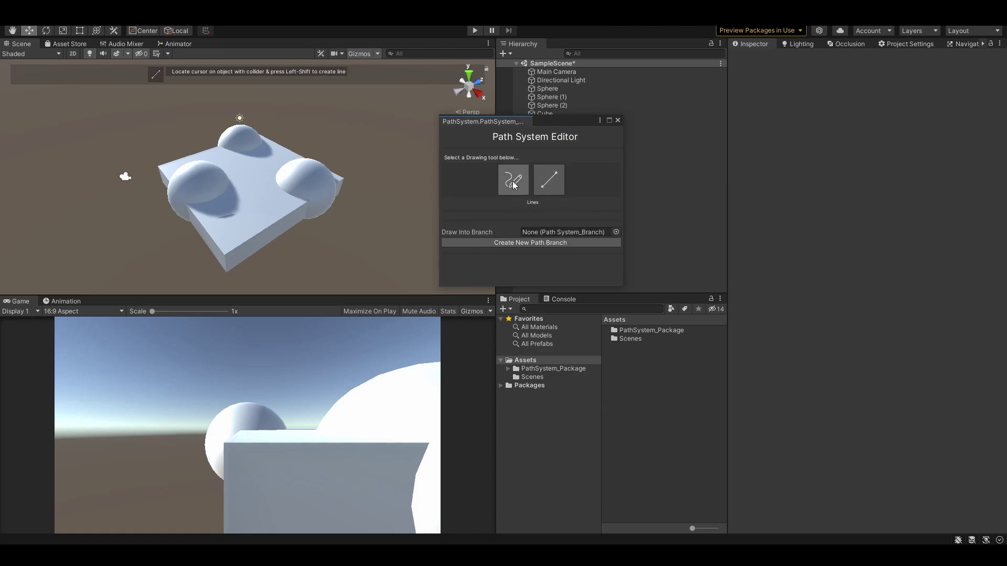
pyautogui.click(549, 181)
pyautogui.click(549, 182)
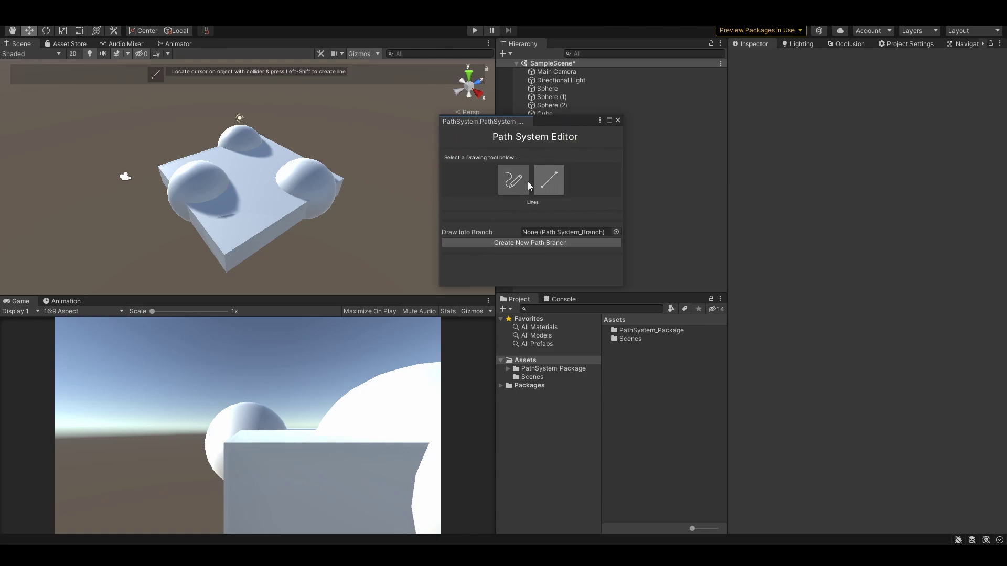
pyautogui.click(509, 180)
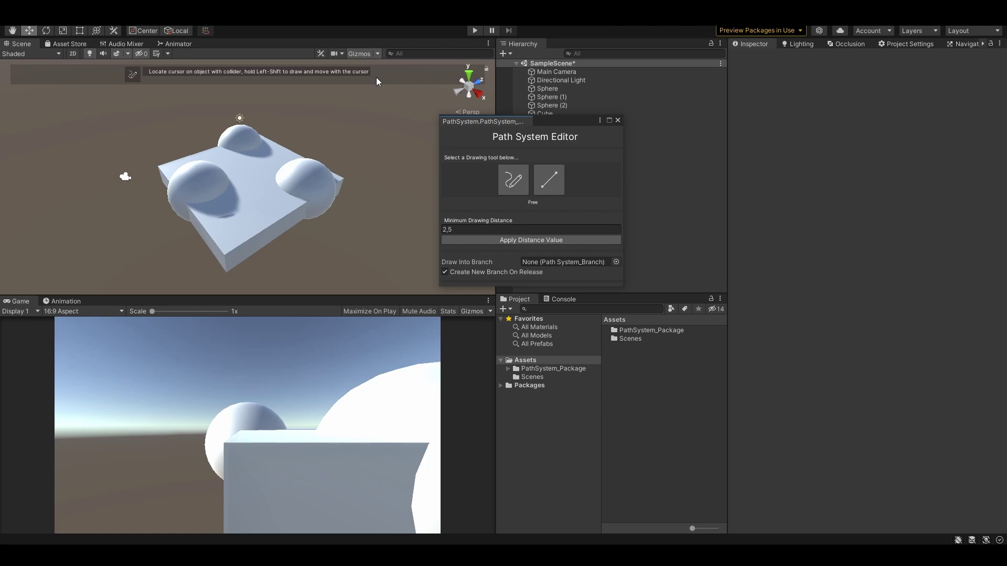
# Try drawing a freehand path looping over the three spheres and the cube's upper face, and undo it
pyautogui.press('shift')
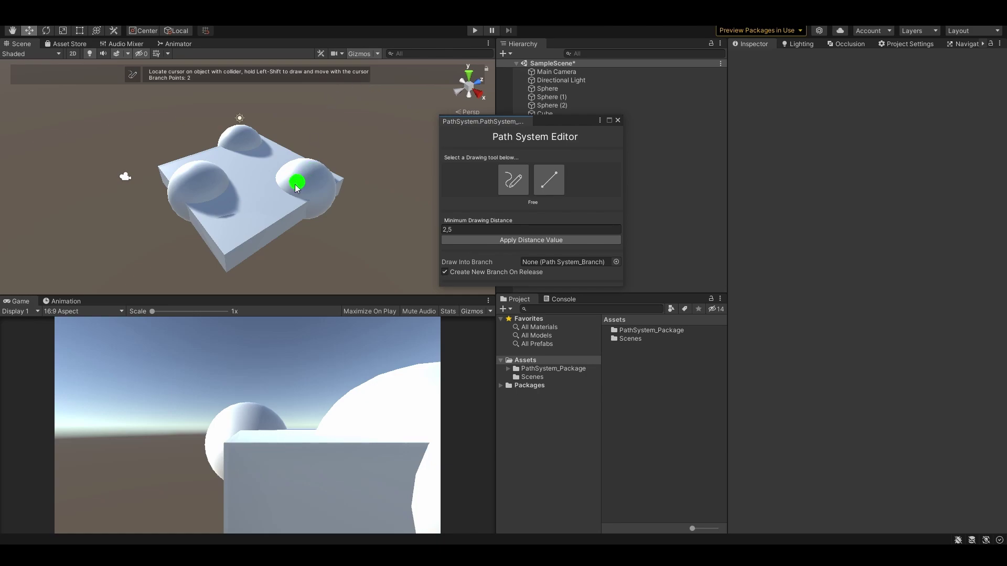
pyautogui.press('shift')
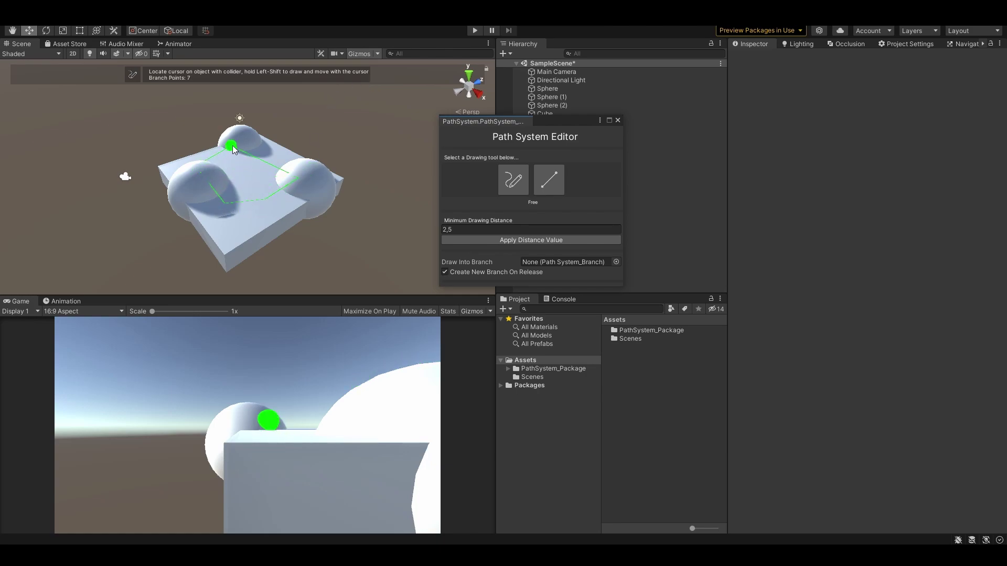
pyautogui.press('shift')
pyautogui.scroll(3, 254, 206)
pyautogui.keyDown('alt'); pyautogui.moveTo(254, 206); pyautogui.dragTo(273, 207); pyautogui.keyUp('alt')
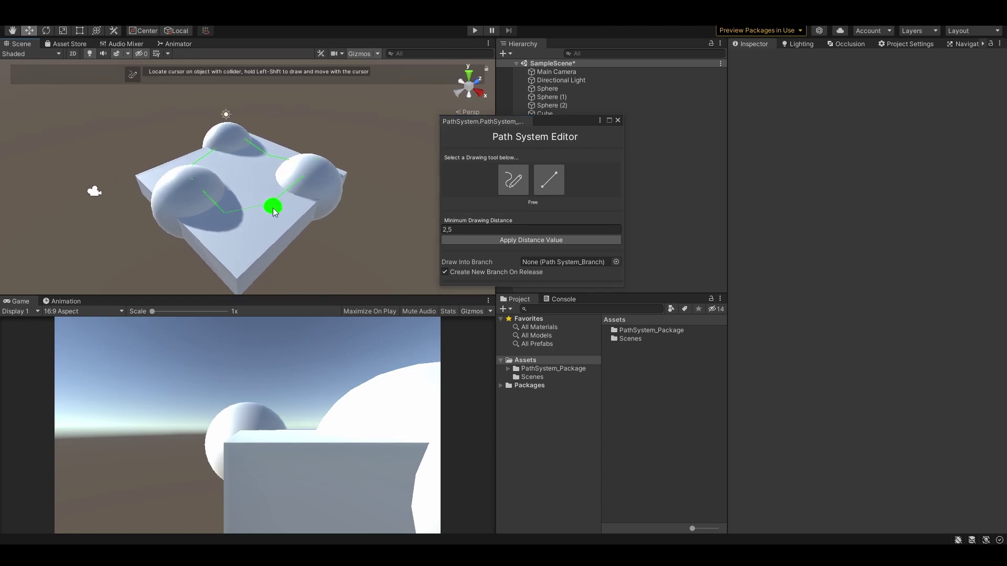
pyautogui.hotkey('ctrl', 'z')
# Try another freehand path starting near the cube's centre and running across all three spheres
pyautogui.press('shift')
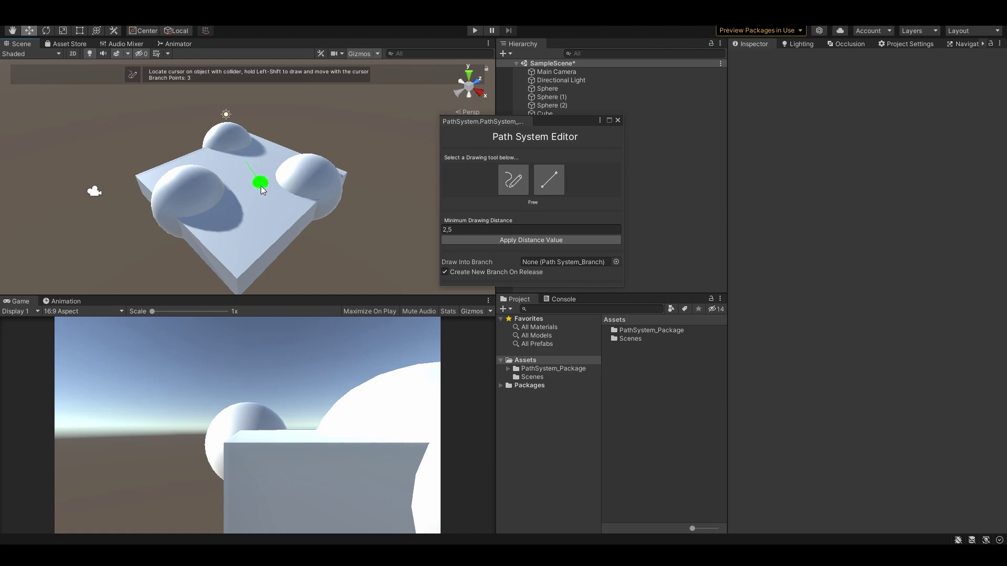
pyautogui.press('shift')
pyautogui.press('shift')
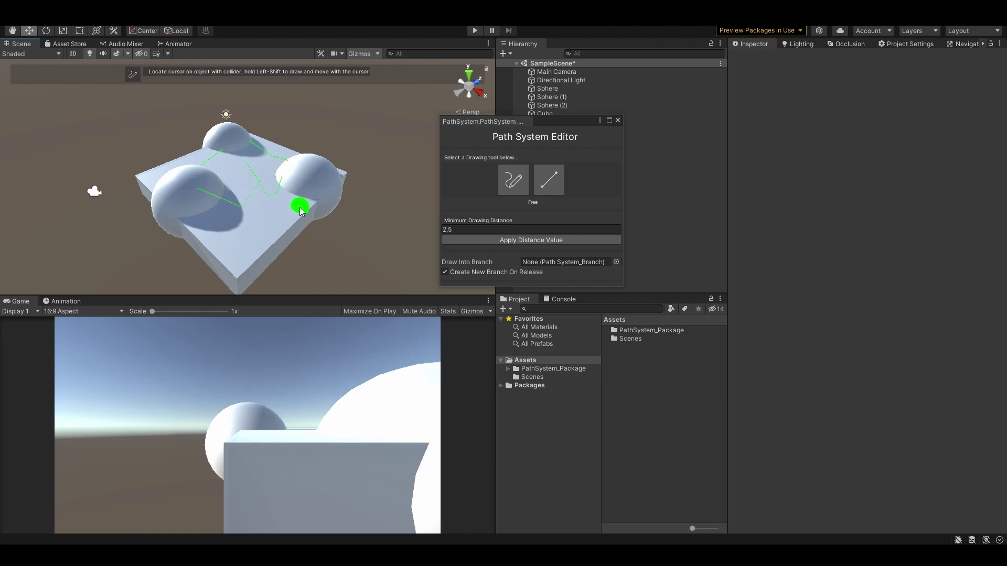
# Draw an eight-point path across the three spheres and the cube's upper face with the Lines drawing tool
pyautogui.click(548, 180)
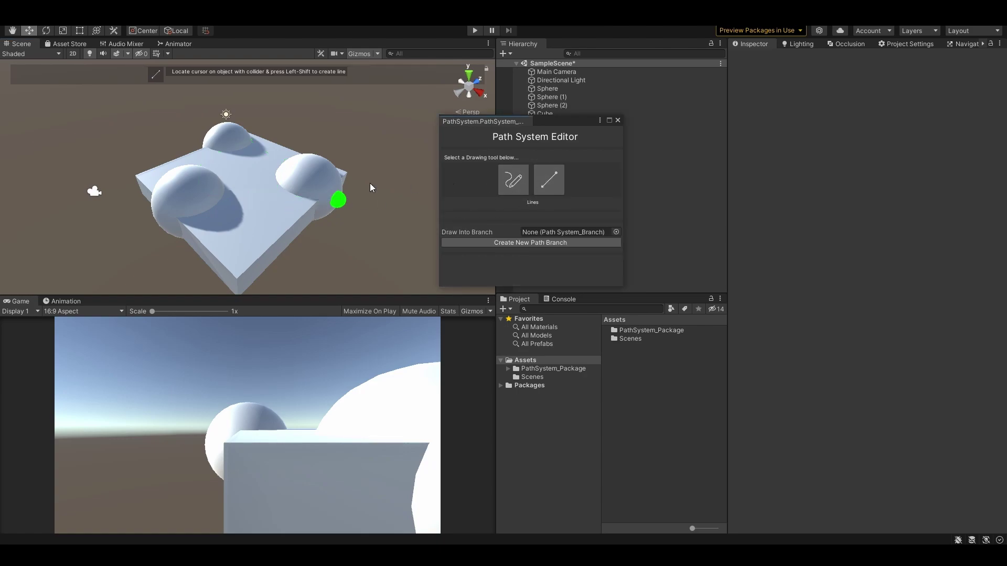
pyautogui.moveTo(370, 184); pyautogui.dragTo(373, 191, button='right')
pyautogui.press('shift')
pyautogui.press('shift')
pyautogui.press('shift')
pyautogui.press('shift')
pyautogui.press('shift')
pyautogui.press('shift')
pyautogui.moveTo(297, 152)
pyautogui.keyDown('alt'); pyautogui.mouseDown()
pyautogui.moveTo(283, 169)
pyautogui.moveTo(333, 163)
pyautogui.moveTo(341, 174)
pyautogui.moveTo(293, 177)
pyautogui.mouseUp(); pyautogui.keyUp('alt')
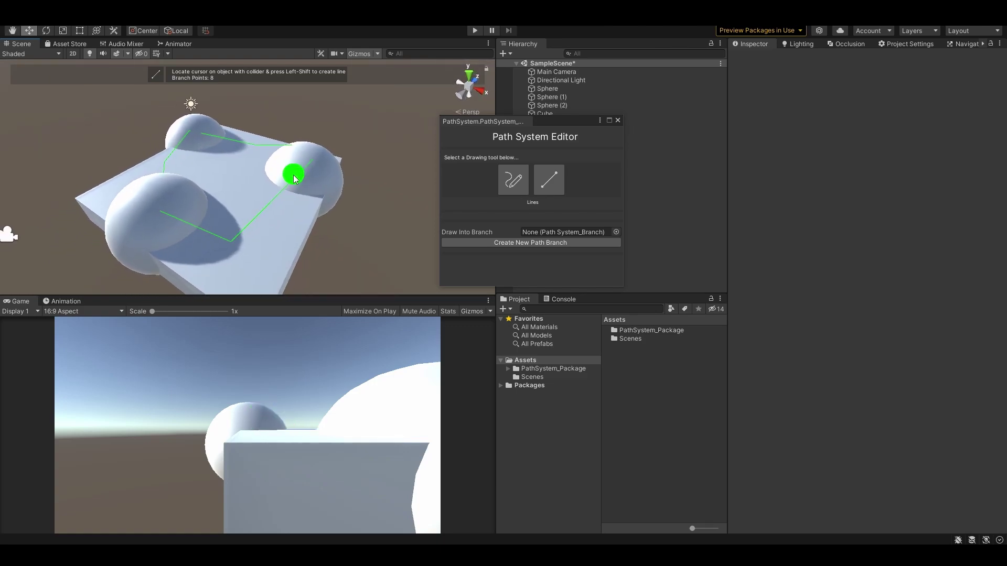
# Close the Path System editor and select the new PathBranch object
pyautogui.click(617, 120)
pyautogui.click(519, 123)
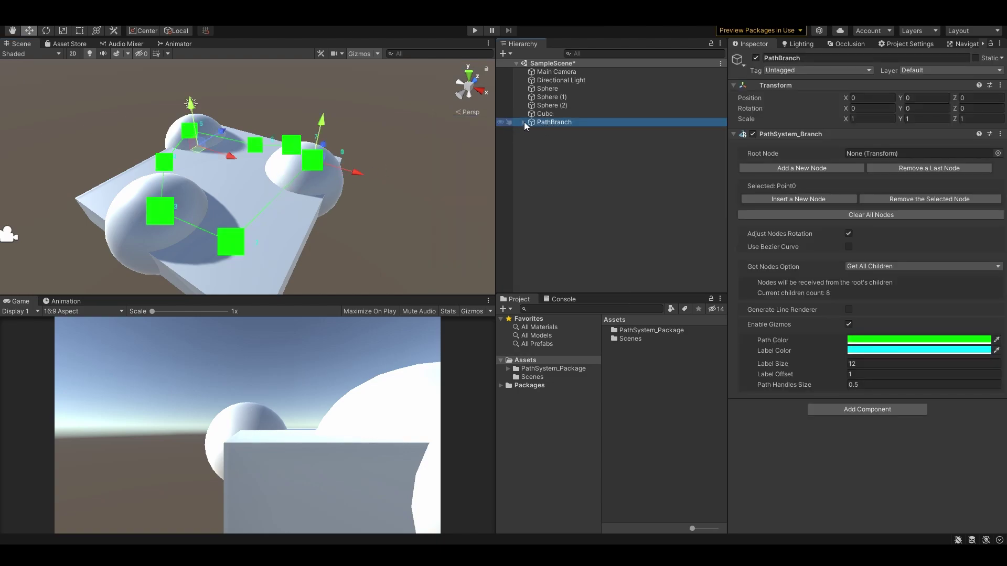
# Expand PathBranch in the hierarchy and raise its Point6 node above the cube's far corner
pyautogui.click(524, 122)
pyautogui.click(254, 145)
pyautogui.moveTo(253, 149); pyautogui.dragTo(268, 81)
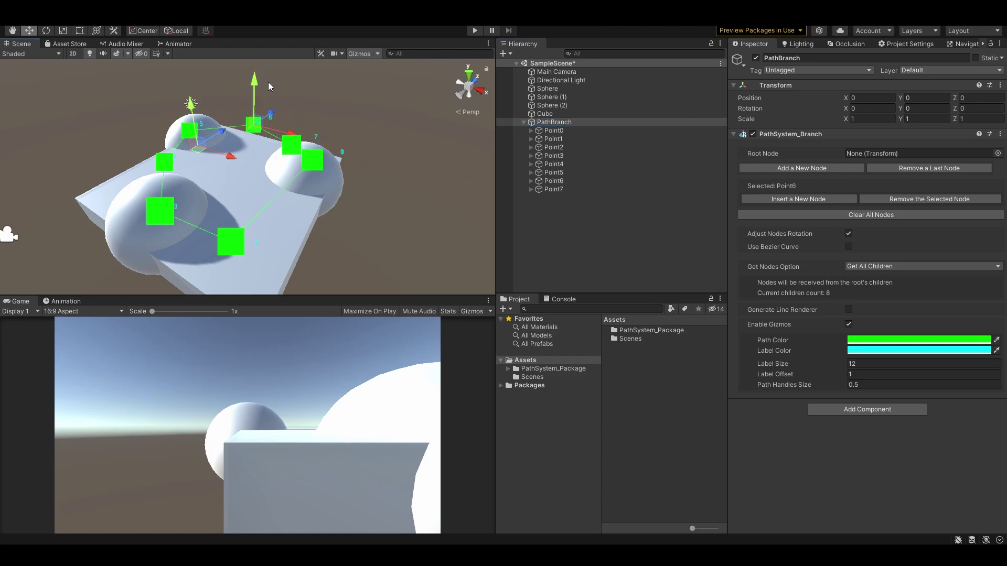
# Enable the Bezier curve for PathBranch and select the path node behind the front sphere
pyautogui.click(848, 247)
pyautogui.scroll(4, 263, 156)
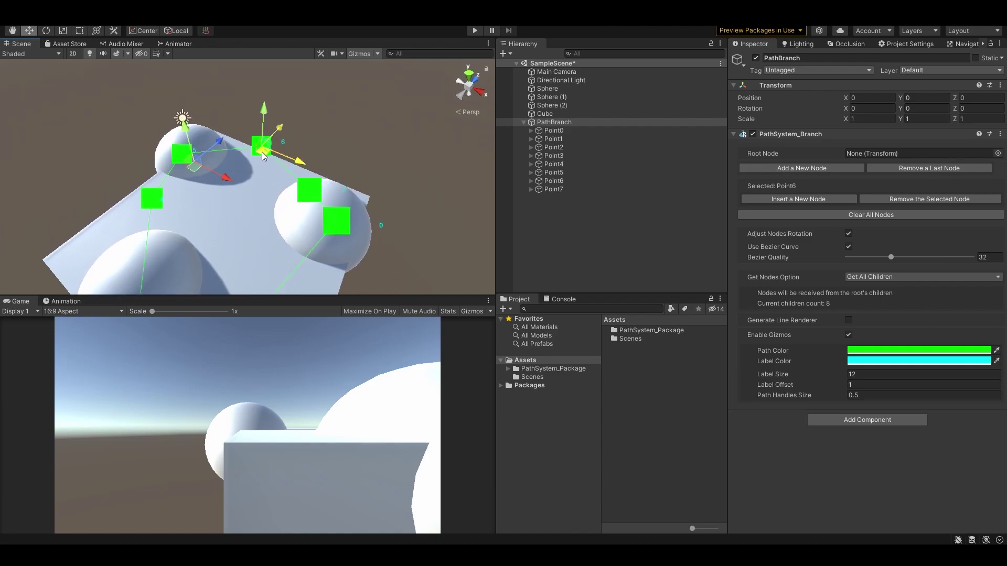
pyautogui.click(152, 198)
pyautogui.keyDown('alt'); pyautogui.moveTo(152, 198); pyautogui.dragTo(223, 188); pyautogui.keyUp('alt')
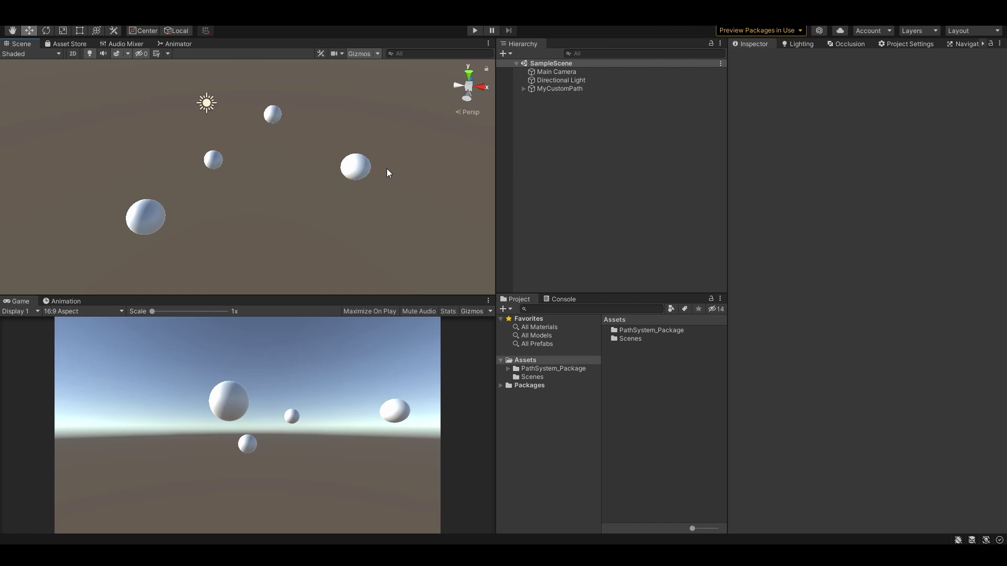
# Examine the MyCustomPath object and each of its four child spheres
pyautogui.click(546, 89)
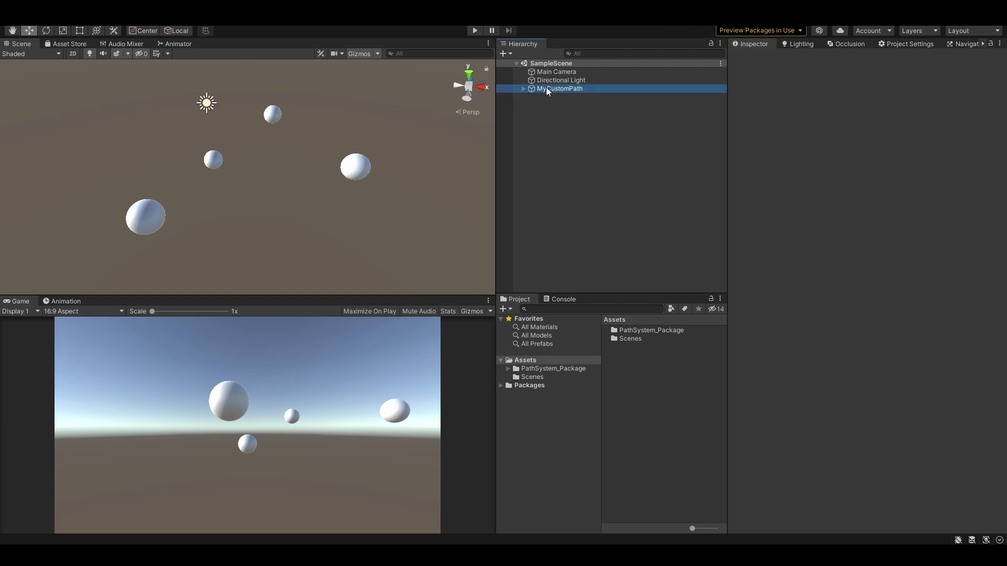
pyautogui.click(523, 88)
pyautogui.click(540, 97)
pyautogui.click(544, 105)
pyautogui.click(544, 114)
pyautogui.click(545, 121)
pyautogui.click(537, 89)
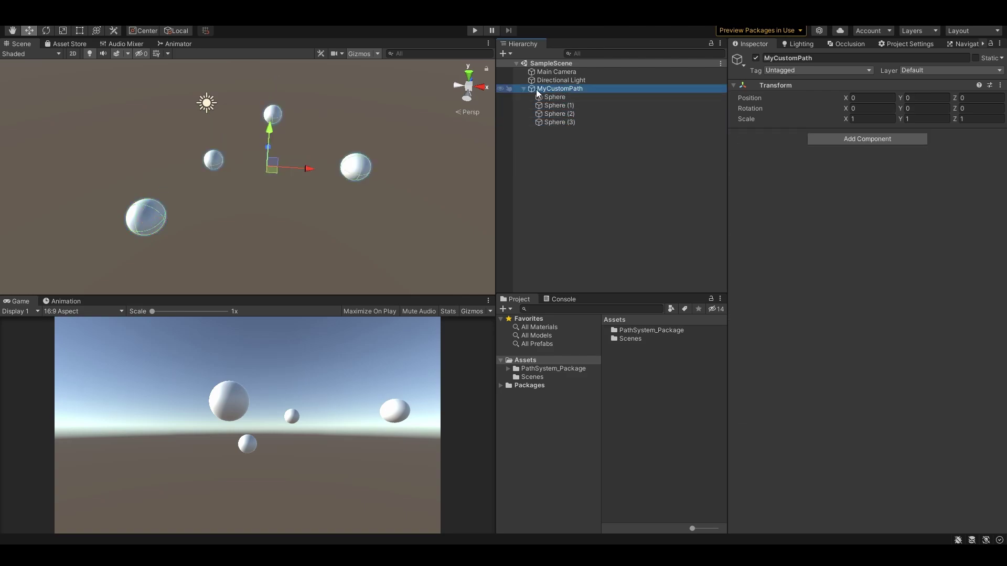
pyautogui.click(524, 89)
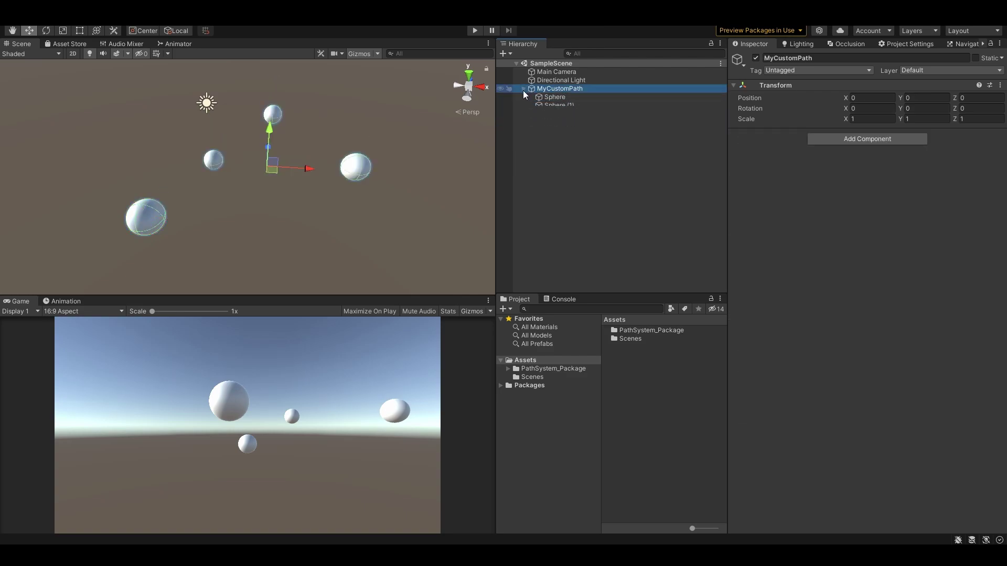
# Add the PathSystem_Branch component to MyCustomPath
pyautogui.click(821, 141)
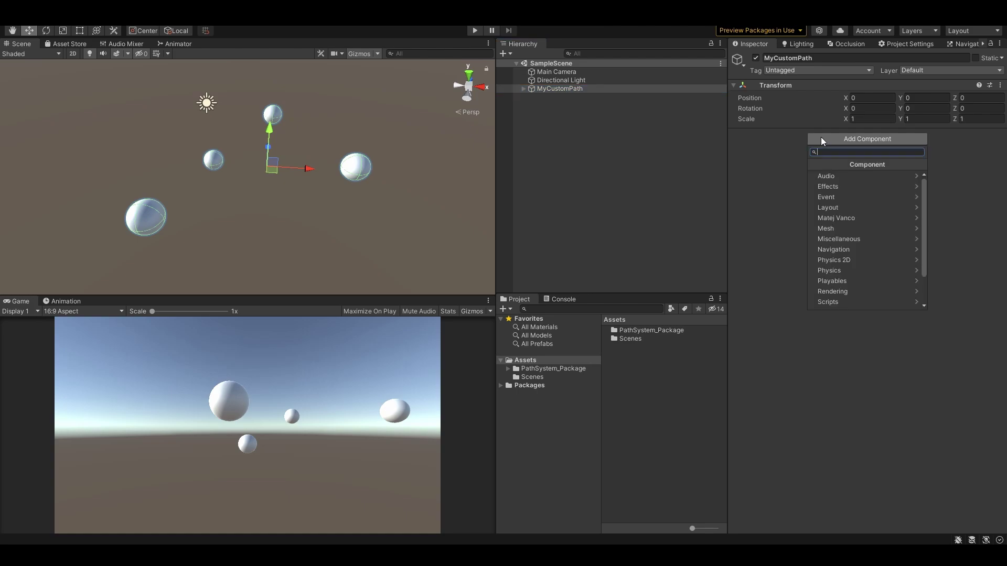
pyautogui.write('path')
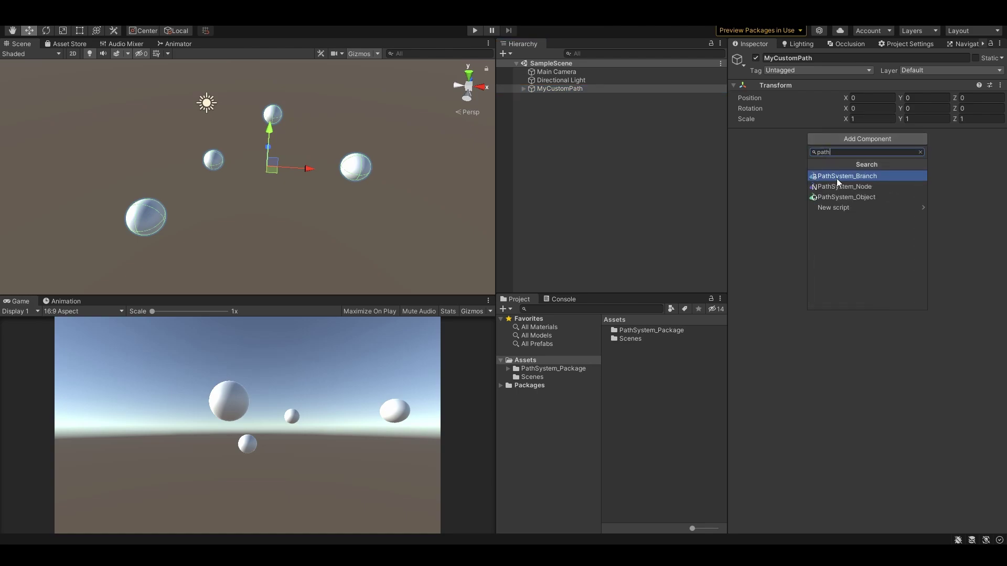
pyautogui.click(838, 178)
# Reposition the path nodes of Sphere, Sphere (1), Sphere (2) and Sphere (3) to reshape the custom path
pyautogui.keyDown('alt'); pyautogui.moveTo(467, 217); pyautogui.dragTo(374, 205); pyautogui.keyUp('alt')
pyautogui.click(359, 137)
pyautogui.moveTo(374, 134)
pyautogui.mouseDown()
pyautogui.moveTo(388, 131)
pyautogui.moveTo(377, 133)
pyautogui.mouseUp()
pyautogui.click(523, 88)
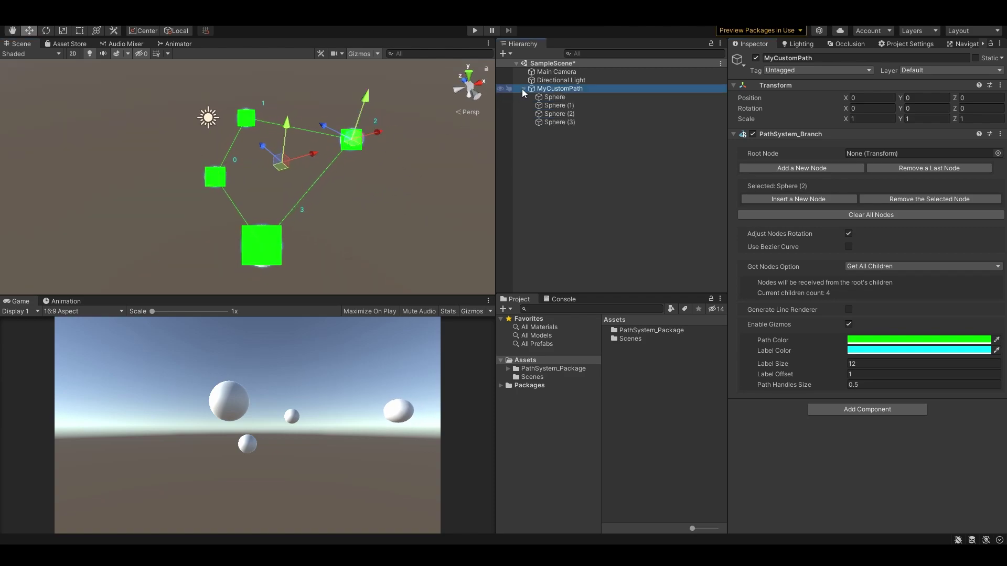
pyautogui.click(545, 98)
pyautogui.moveTo(215, 184); pyautogui.dragTo(186, 187)
pyautogui.click(258, 247)
pyautogui.moveTo(258, 247); pyautogui.dragTo(288, 231)
pyautogui.click(343, 146)
pyautogui.moveTo(344, 145); pyautogui.dragTo(383, 151)
pyautogui.click(245, 117)
pyautogui.moveTo(246, 118); pyautogui.dragTo(262, 134)
# Switch MyCustomPath's node source to Specific Objects and list Sphere, Sphere (1), Sphere (3) and Sphere (2) in that order
pyautogui.click(554, 89)
pyautogui.click(867, 266)
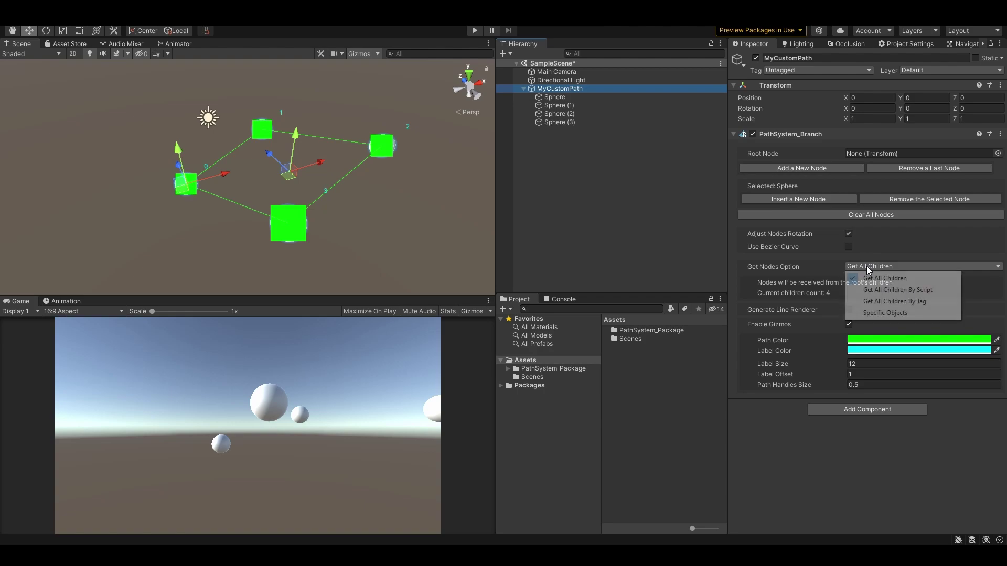
pyautogui.click(923, 314)
pyautogui.moveTo(567, 96); pyautogui.dragTo(785, 233)
pyautogui.moveTo(566, 106); pyautogui.dragTo(776, 236)
pyautogui.moveTo(577, 120); pyautogui.dragTo(803, 231)
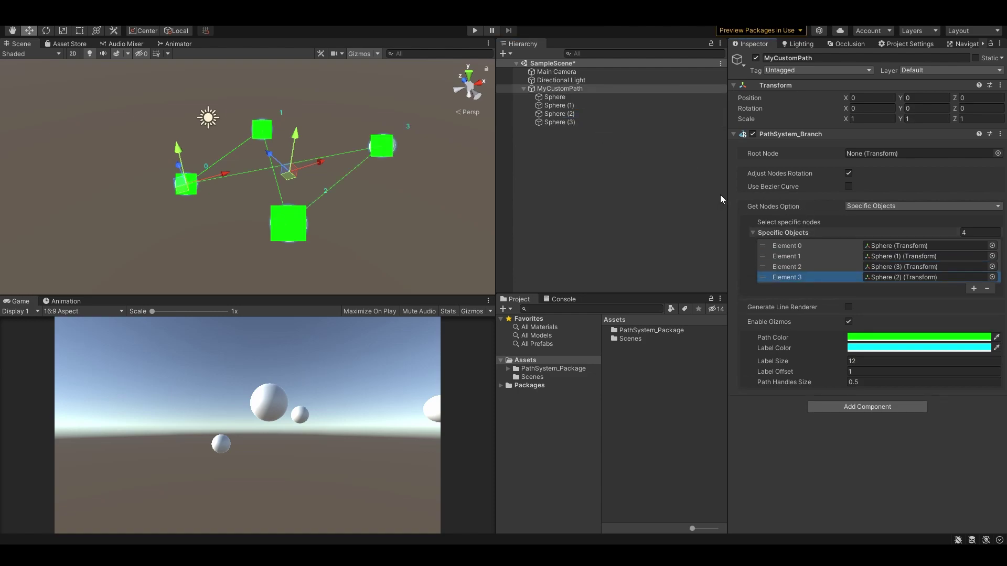
# Move the four spheres out of MyCustomPath to the scene's root level
pyautogui.click(555, 97)
pyautogui.keyDown('shift'); pyautogui.click(559, 122); pyautogui.keyUp('shift')
pyautogui.moveTo(561, 107); pyautogui.dragTo(577, 86)
# Move one of the detached spheres sideways so the path follows it
pyautogui.click(562, 105)
pyautogui.keyDown('alt'); pyautogui.moveTo(325, 153); pyautogui.dragTo(421, 162); pyautogui.keyUp('alt')
pyautogui.click(365, 140)
pyautogui.click(328, 230)
pyautogui.moveTo(328, 231); pyautogui.dragTo(354, 235)
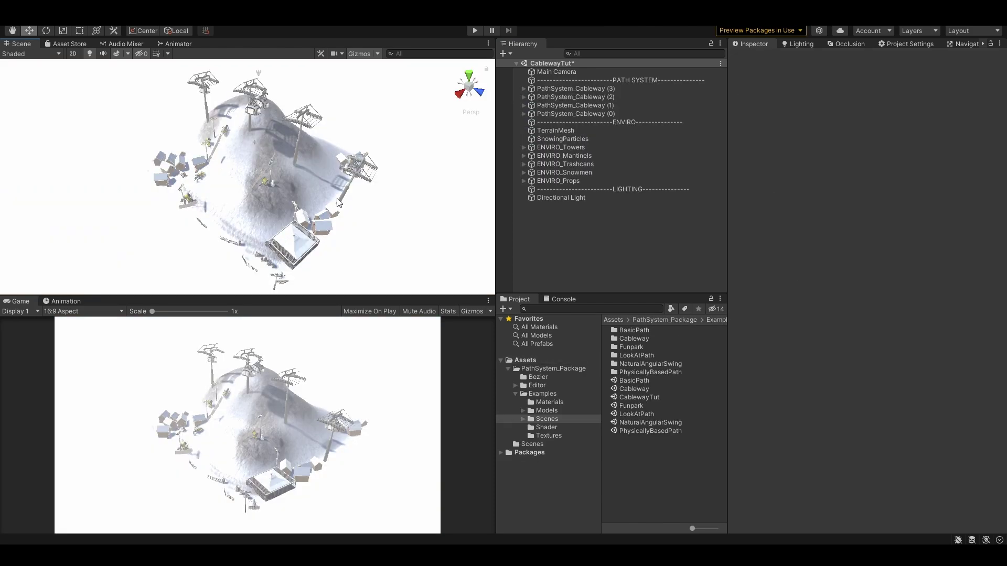
pyautogui.press('w')
pyautogui.moveTo(338, 213); pyautogui.dragTo(187, 149, button='right')
pyautogui.keyDown('alt'); pyautogui.moveTo(187, 149); pyautogui.dragTo(627, 357); pyautogui.keyUp('alt')
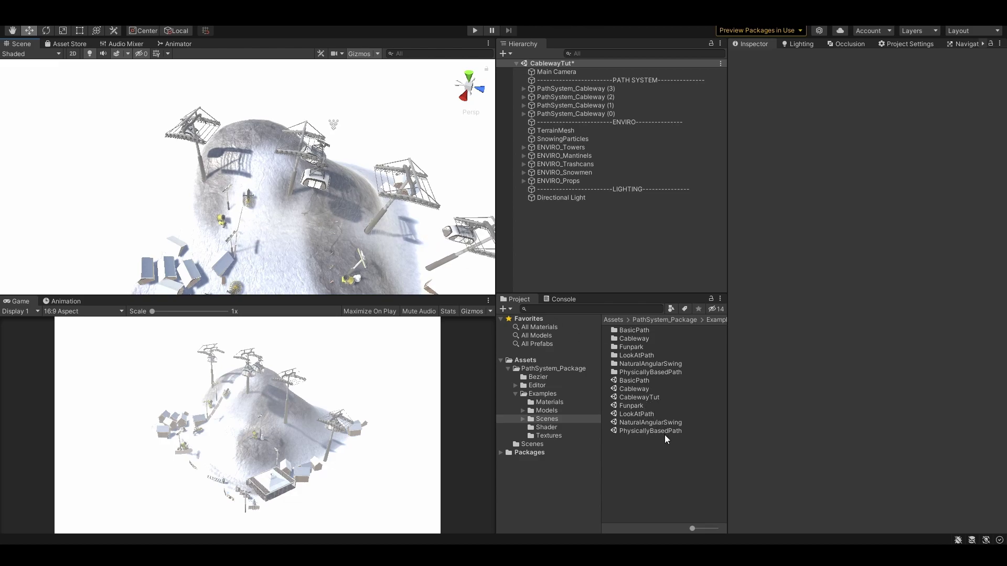
pyautogui.keyDown('alt'); pyautogui.moveTo(406, 235); pyautogui.dragTo(112, 121); pyautogui.keyUp('alt')
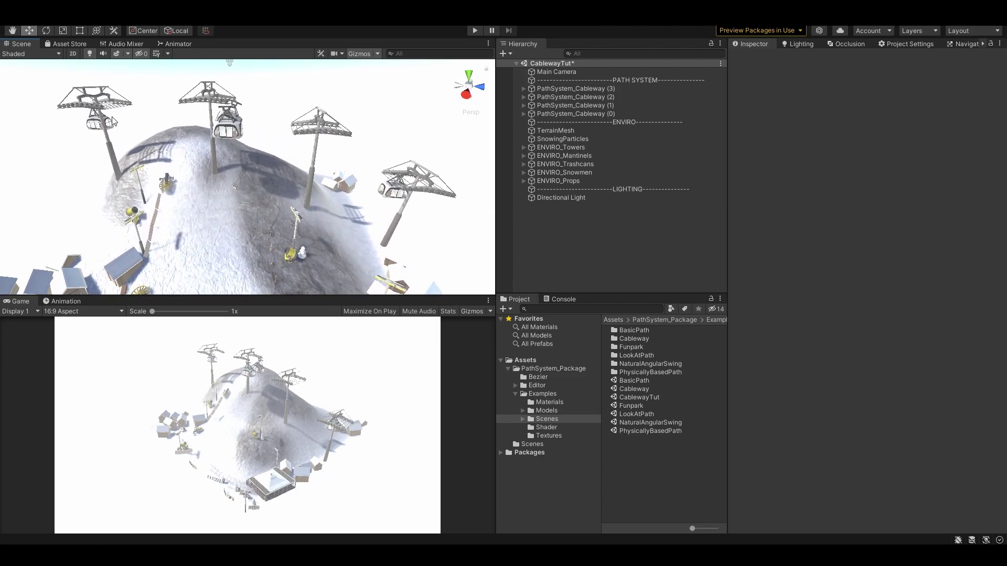
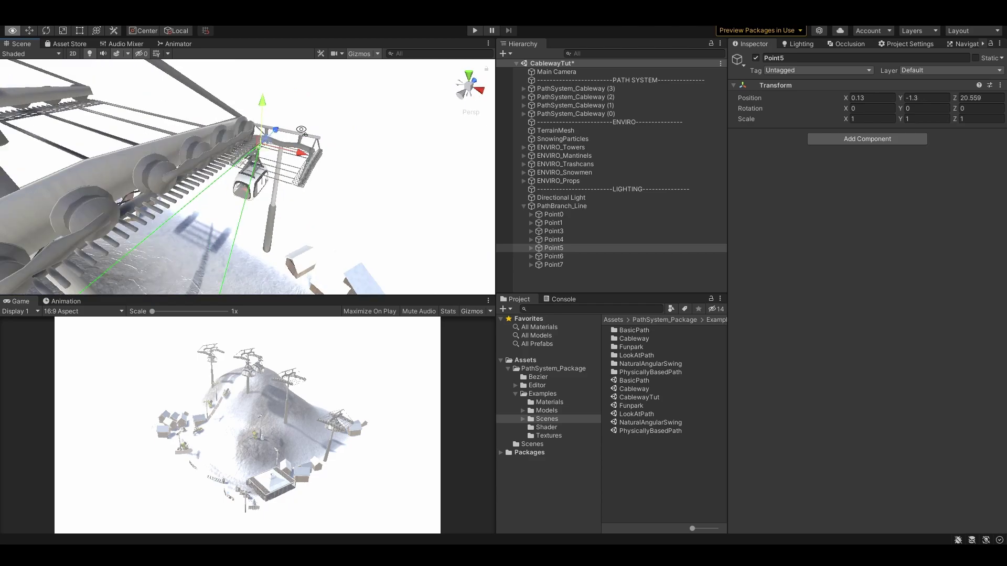
# Move the PathBranch_Line node near the next cableway tower onto that tower's rail
pyautogui.moveTo(377, 181); pyautogui.dragTo(420, 171)
pyautogui.moveTo(367, 173); pyautogui.dragTo(293, 157, button='right')
pyautogui.moveTo(310, 113); pyautogui.dragTo(263, 102)
pyautogui.moveTo(315, 158); pyautogui.dragTo(336, 178, button='right')
# Place Point7 at the outer end of the lower tower's rail, at about X 0.051, Y -5.107, Z 27.932
pyautogui.click(599, 268)
pyautogui.moveTo(284, 167); pyautogui.dragTo(369, 171)
pyautogui.moveTo(369, 171); pyautogui.dragTo(304, 157, button='right')
pyautogui.moveTo(296, 157); pyautogui.dragTo(336, 162)
pyautogui.moveTo(335, 162); pyautogui.dragTo(273, 163, button='right')
pyautogui.moveTo(272, 163); pyautogui.dragTo(262, 156)
pyautogui.moveTo(262, 156); pyautogui.dragTo(309, 171, button='right')
pyautogui.moveTo(310, 170); pyautogui.dragTo(302, 171)
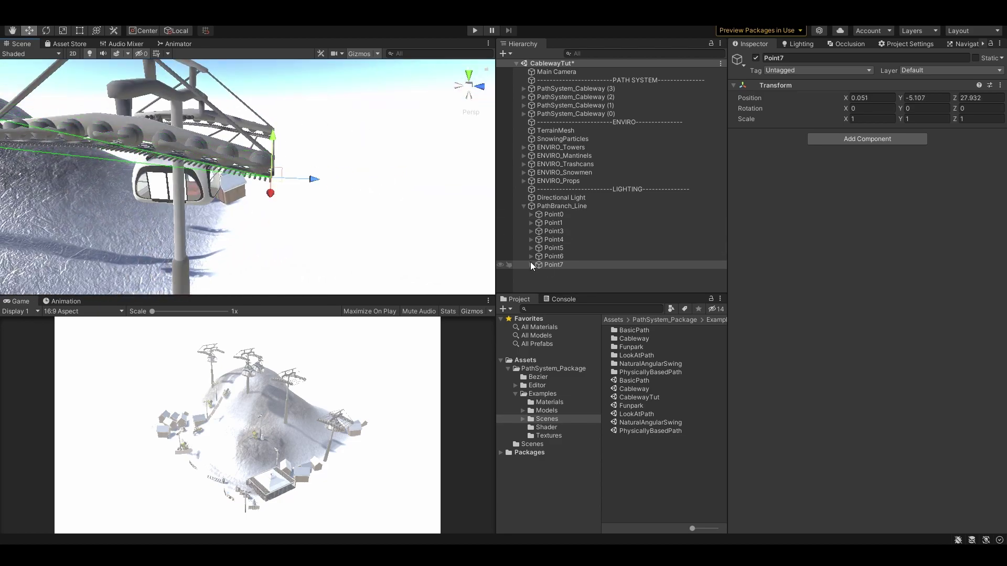
# Adjust the Bezier handles of Point7 and Point6, with PointBezier7 at X 0, Y 0.175, Z 1.316
pyautogui.click(531, 265)
pyautogui.click(569, 274)
pyautogui.moveTo(325, 183); pyautogui.dragTo(362, 174, button='right')
pyautogui.moveTo(361, 165); pyautogui.dragTo(303, 202)
pyautogui.click(545, 265)
pyautogui.press('f')
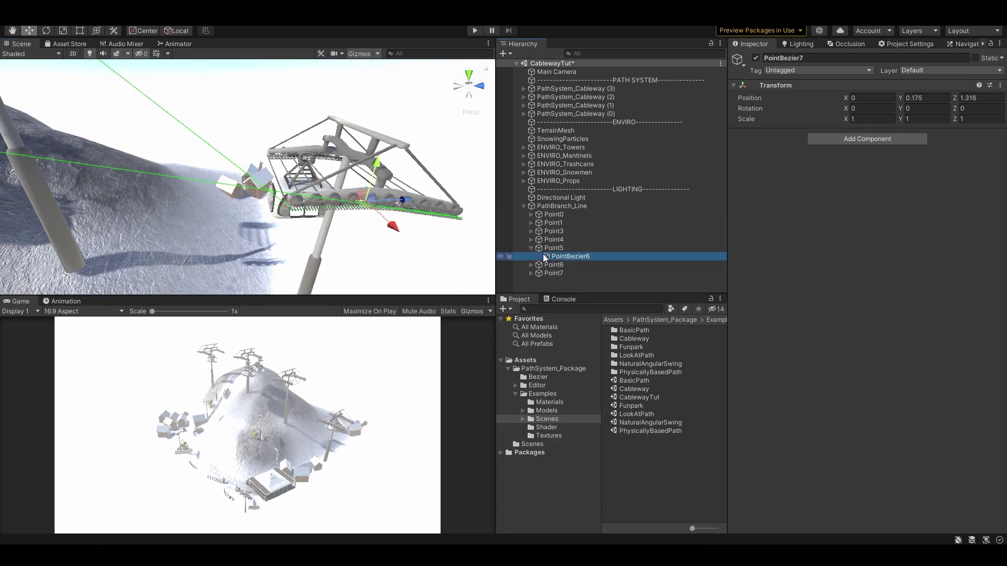
# Move the Bezier handles of Point5, Point4 and Point3 into line with the cableway towers' rails
pyautogui.click(545, 257)
pyautogui.press('f')
pyautogui.click(546, 249)
pyautogui.moveTo(209, 157); pyautogui.dragTo(326, 173, button='middle')
pyautogui.moveTo(206, 98); pyautogui.dragTo(254, 97)
pyautogui.click(531, 239)
pyautogui.click(531, 232)
pyautogui.click(546, 240)
pyautogui.moveTo(209, 137); pyautogui.dragTo(314, 204, button='middle')
pyautogui.moveTo(175, 116); pyautogui.dragTo(253, 169)
# Move Point1's Bezier handle to the hilltop tower's rail, at about X 0.32, Y 0.246, Z 1.225
pyautogui.click(531, 224)
pyautogui.click(559, 231)
pyautogui.press('f')
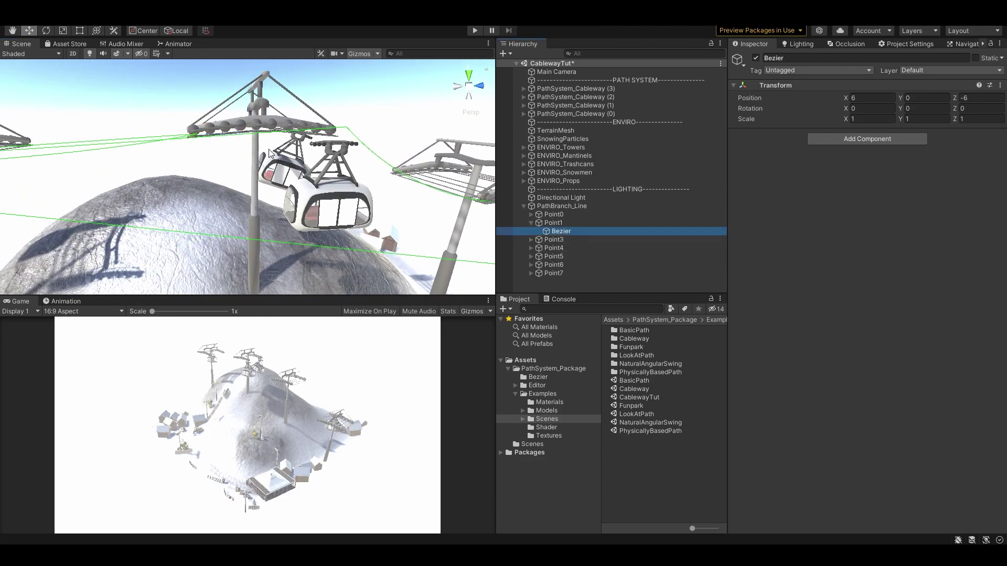
pyautogui.scroll(-5, 392, 199)
pyautogui.keyDown('alt'); pyautogui.moveTo(393, 198); pyautogui.dragTo(315, 231); pyautogui.keyUp('alt')
pyautogui.moveTo(181, 176); pyautogui.dragTo(270, 152)
pyautogui.scroll(5, 262, 184)
pyautogui.moveTo(289, 200); pyautogui.dragTo(262, 158, button='right')
pyautogui.moveTo(245, 119); pyautogui.dragTo(253, 113)
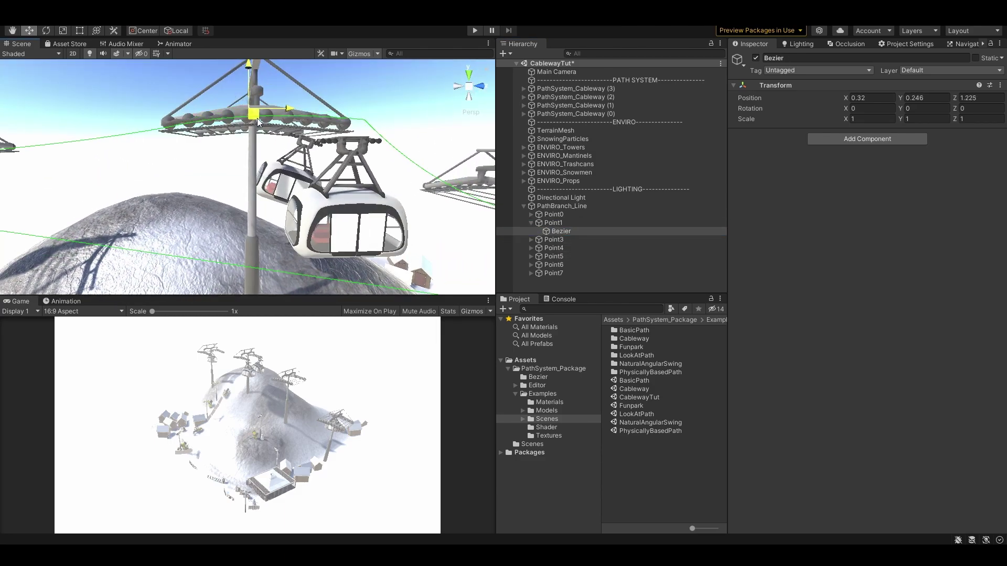
# Nudge Point3 and refine Point1's Bezier handle to about X -0.011, Y 0.217, Z 1.322
pyautogui.click(560, 239)
pyautogui.moveTo(281, 189); pyautogui.dragTo(278, 181)
pyautogui.click(560, 232)
pyautogui.moveTo(294, 158); pyautogui.dragTo(315, 152, button='right')
pyautogui.moveTo(284, 129); pyautogui.dragTo(270, 126)
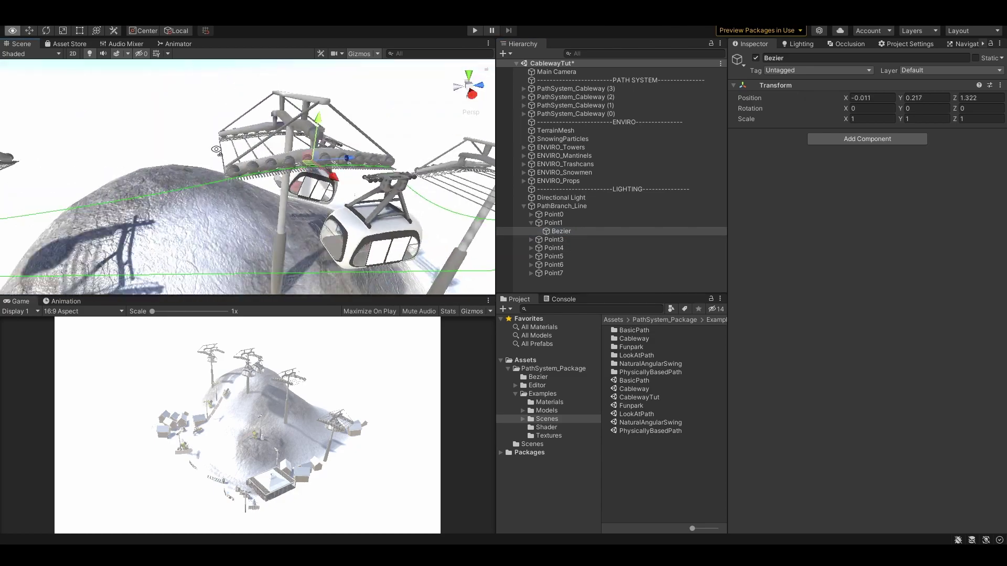
# Move Point0's Bezier handle along its tower's rail
pyautogui.click(531, 223)
pyautogui.click(531, 215)
pyautogui.click(550, 216)
pyautogui.click(560, 223)
pyautogui.moveTo(325, 158); pyautogui.dragTo(356, 168)
# Duplicate the seven PathBranch_Line nodes for the cable on the opposite side of the towers
pyautogui.click(80, 152)
pyautogui.keyDown('shift'); pyautogui.click(559, 263); pyautogui.keyUp('shift')
pyautogui.moveTo(336, 178); pyautogui.dragTo(313, 137, button='right')
pyautogui.hotkey('ctrl', 'd')
# Place Point7 (1) directly after Point7, reorder the other duplicated nodes towards reverse sequence and check them in turn
pyautogui.moveTo(570, 284); pyautogui.dragTo(574, 239)
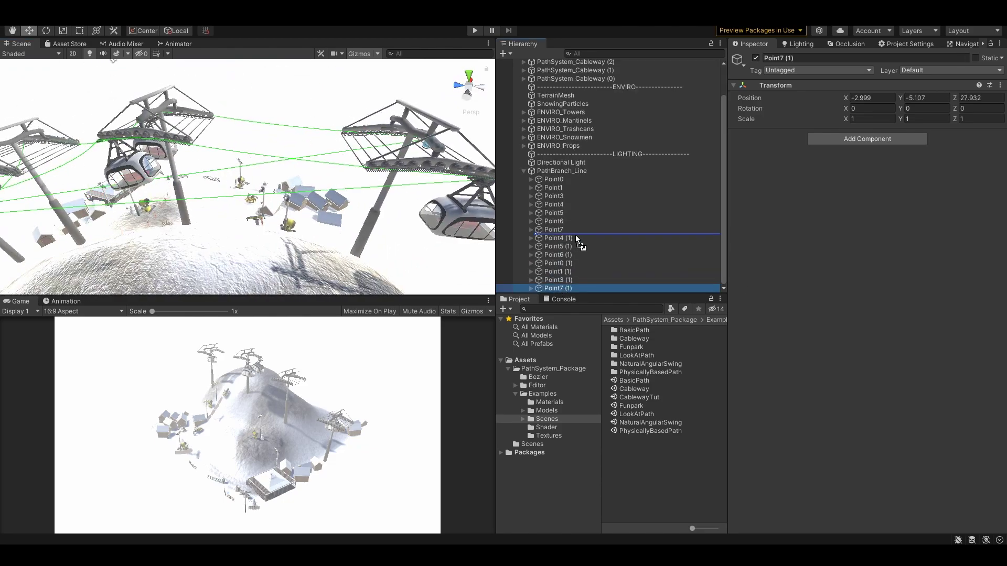
pyautogui.moveTo(570, 289); pyautogui.dragTo(569, 251)
pyautogui.moveTo(568, 288); pyautogui.dragTo(568, 268)
pyautogui.moveTo(569, 288); pyautogui.dragTo(569, 275)
pyautogui.moveTo(157, 141); pyautogui.dragTo(228, 149, button='right')
pyautogui.doubleClick(565, 214)
pyautogui.doubleClick(571, 247)
pyautogui.click(567, 254)
pyautogui.click(570, 280)
pyautogui.moveTo(565, 272); pyautogui.dragTo(573, 247)
pyautogui.click(560, 196)
pyautogui.click(560, 221)
pyautogui.click(559, 230)
pyautogui.click(560, 246)
pyautogui.click(561, 254)
# Step through the path nodes and rearrange the copies to run Point7 (1), Point6 (1), Point5 (1), Point3 (1)
pyautogui.moveTo(367, 184); pyautogui.dragTo(461, 191, button='right')
pyautogui.click(566, 272)
pyautogui.press('Down')
pyautogui.press('Down')
pyautogui.press('Down')
pyautogui.press('Down')
pyautogui.press('Down')
pyautogui.press('Down')
pyautogui.press('Down')
pyautogui.press('Down')
pyautogui.press('Down')
pyautogui.press('Down')
pyautogui.press('Down')
pyautogui.press('Down')
pyautogui.moveTo(569, 280); pyautogui.dragTo(574, 252)
pyautogui.click(575, 263)
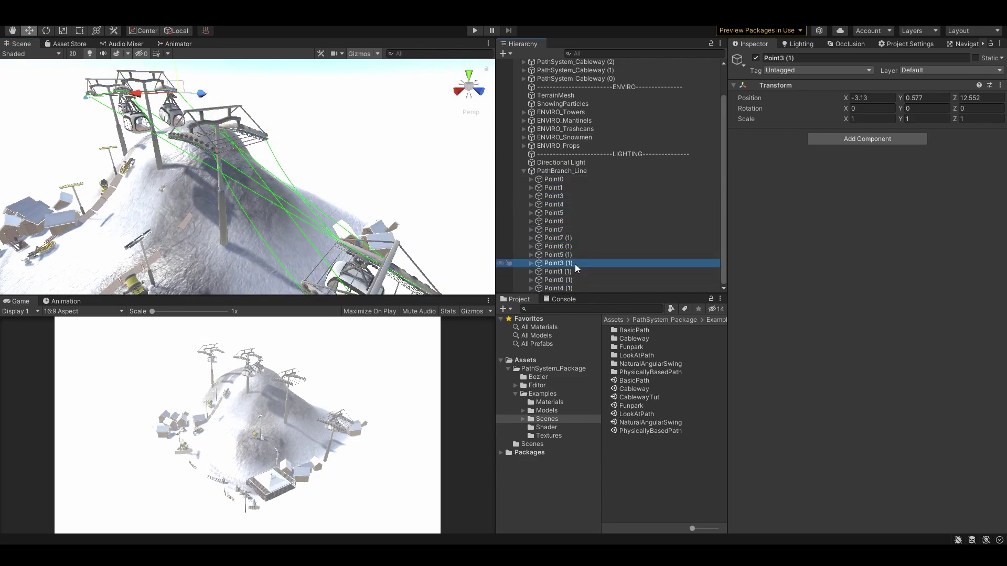
# Check the node order by selecting several original and duplicated points in turn, ending with PathBranch_Line
pyautogui.click(568, 279)
pyautogui.click(567, 288)
pyautogui.moveTo(314, 184); pyautogui.dragTo(431, 211, button='right')
pyautogui.click(567, 180)
pyautogui.click(564, 196)
pyautogui.click(563, 213)
pyautogui.click(563, 221)
pyautogui.click(564, 237)
pyautogui.moveTo(367, 194); pyautogui.dragTo(361, 146, button='right')
pyautogui.click(562, 171)
# Remove the extra cabins PathSystem_Cableway (1), (2) and (3) from the scene
pyautogui.keyDown('alt'); pyautogui.moveTo(360, 145); pyautogui.dragTo(304, 233); pyautogui.keyUp('alt')
pyautogui.moveTo(304, 233); pyautogui.dragTo(362, 118, button='right')
pyautogui.click(460, 68)
pyautogui.moveTo(283, 173); pyautogui.dragTo(315, 115, button='right')
pyautogui.click(224, 129)
pyautogui.click(286, 120)
pyautogui.click(238, 106)
pyautogui.moveTo(240, 106); pyautogui.dragTo(225, 170, button='right')
pyautogui.keyDown('alt'); pyautogui.moveTo(216, 178); pyautogui.dragTo(236, 170); pyautogui.keyUp('alt')
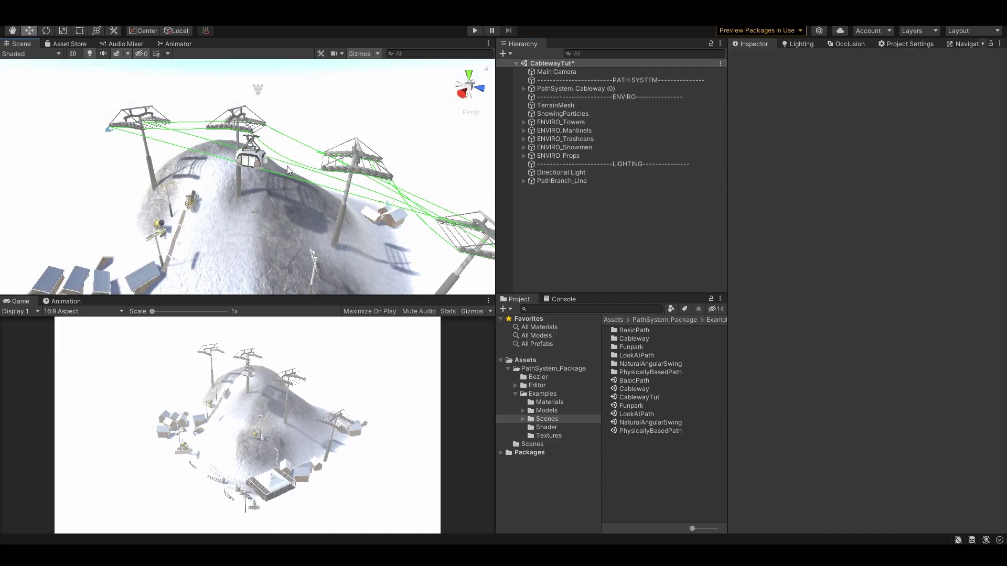
pyautogui.keyDown('alt'); pyautogui.moveTo(288, 167); pyautogui.dragTo(252, 210); pyautogui.keyUp('alt')
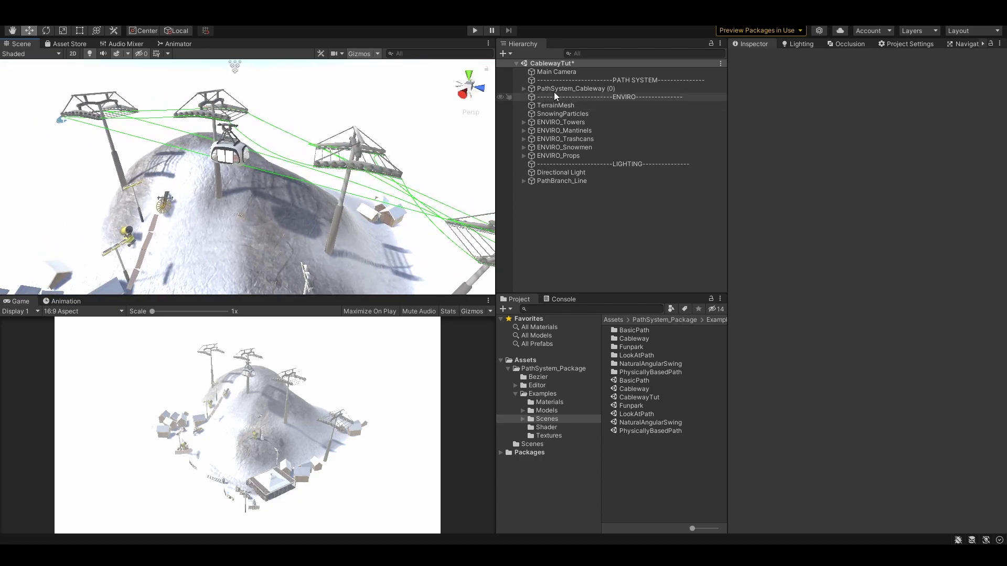
# Assign PathBranch_Line as the target path branch of PathSystem_Cableway (0)
pyautogui.click(556, 88)
pyautogui.moveTo(259, 171); pyautogui.dragTo(240, 161, button='right')
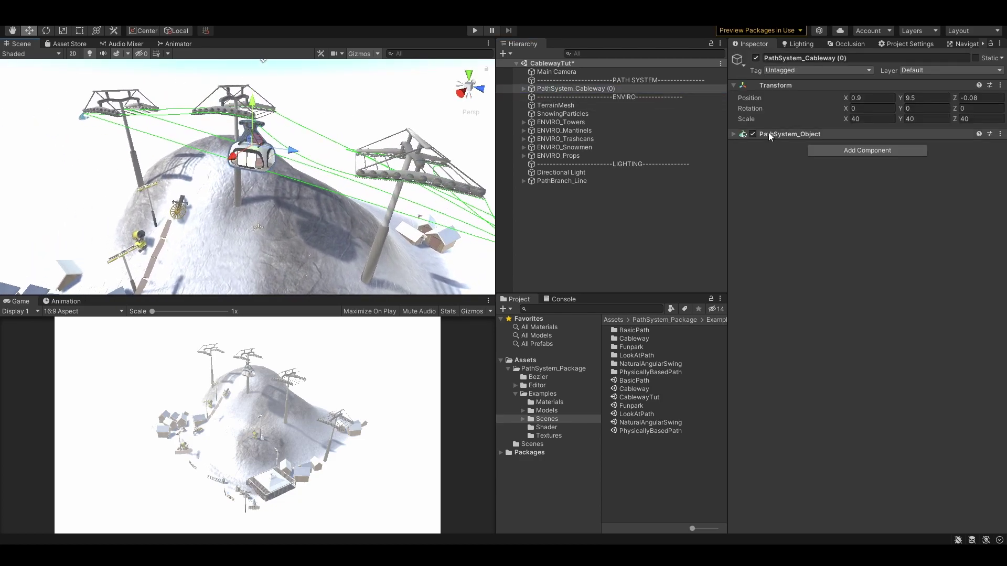
pyautogui.click(811, 134)
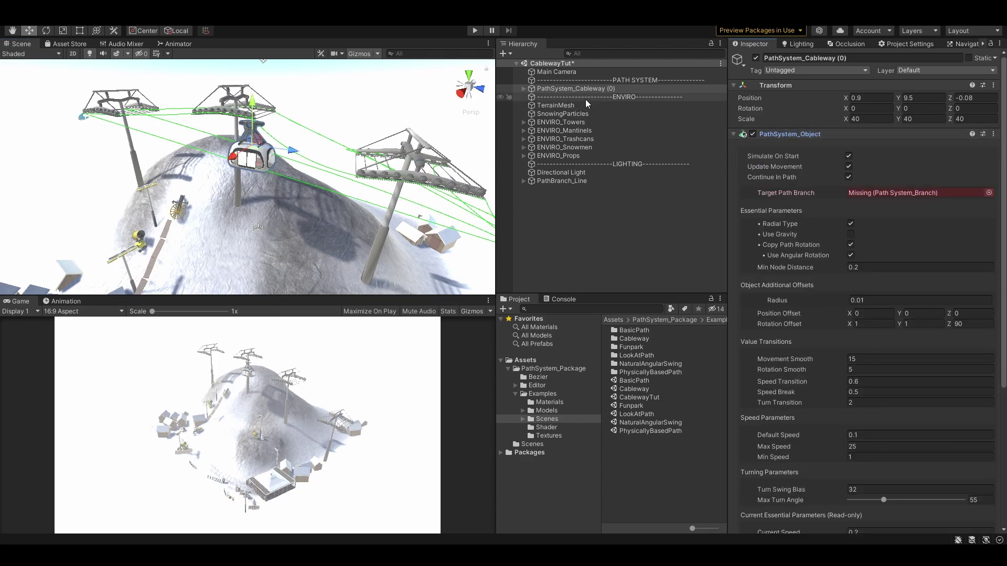
pyautogui.moveTo(578, 181); pyautogui.dragTo(834, 184)
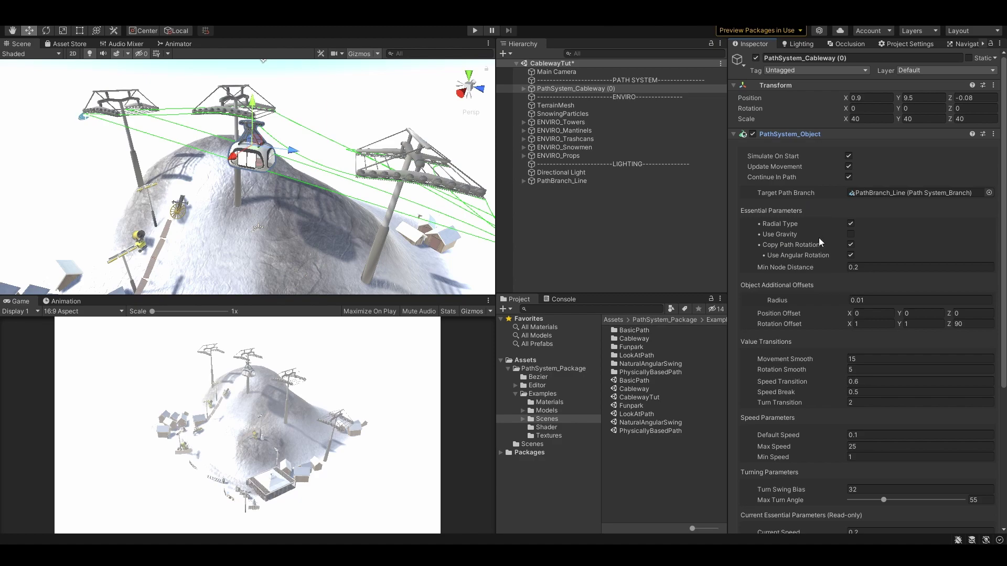
# Run the scene and set the travelling cabin's Radius offset to 0.14
pyautogui.click(474, 31)
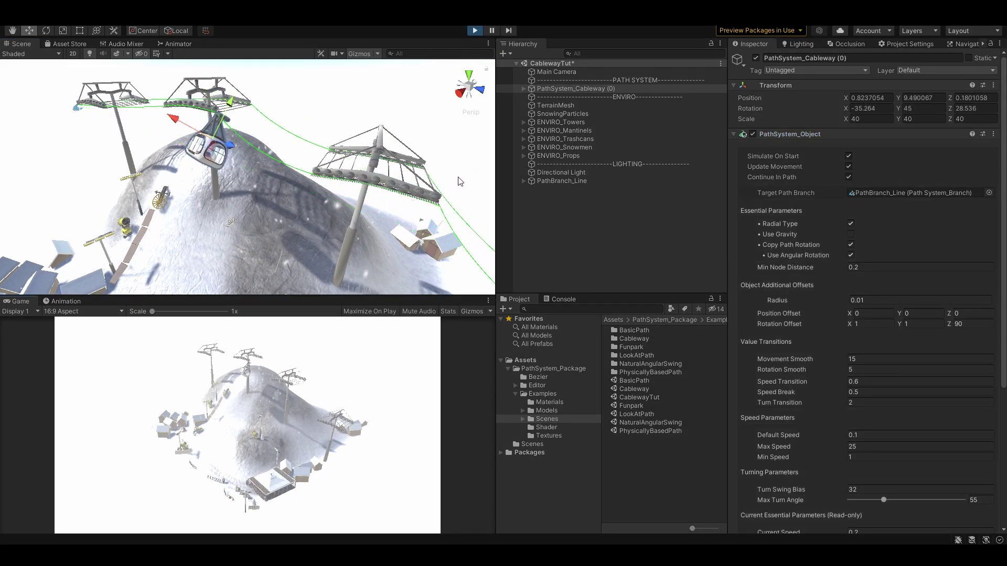
pyautogui.moveTo(430, 179); pyautogui.dragTo(396, 161, button='right')
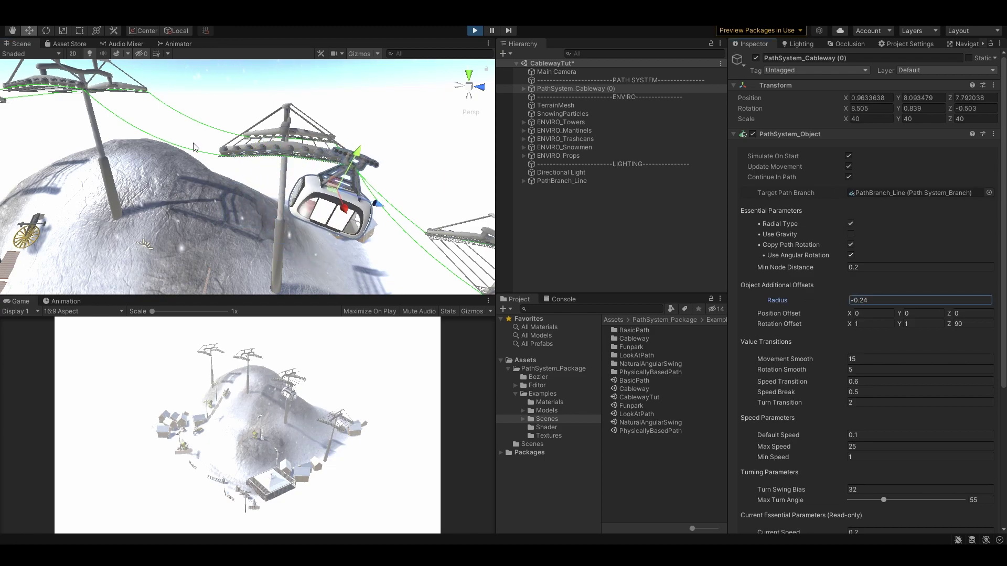
pyautogui.moveTo(197, 146); pyautogui.dragTo(274, 160, button='right')
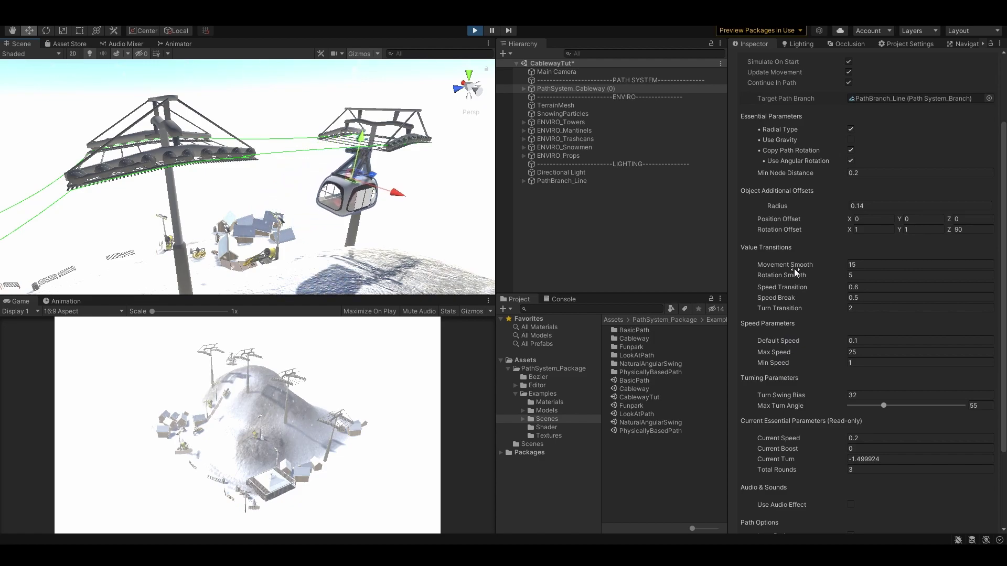
# Set the cabin's Rotation Smooth to about 11.92 while the scene is running
pyautogui.keyDown('alt'); pyautogui.moveTo(317, 192); pyautogui.dragTo(493, 211); pyautogui.keyUp('alt')
pyautogui.moveTo(493, 210); pyautogui.dragTo(365, 201, button='right')
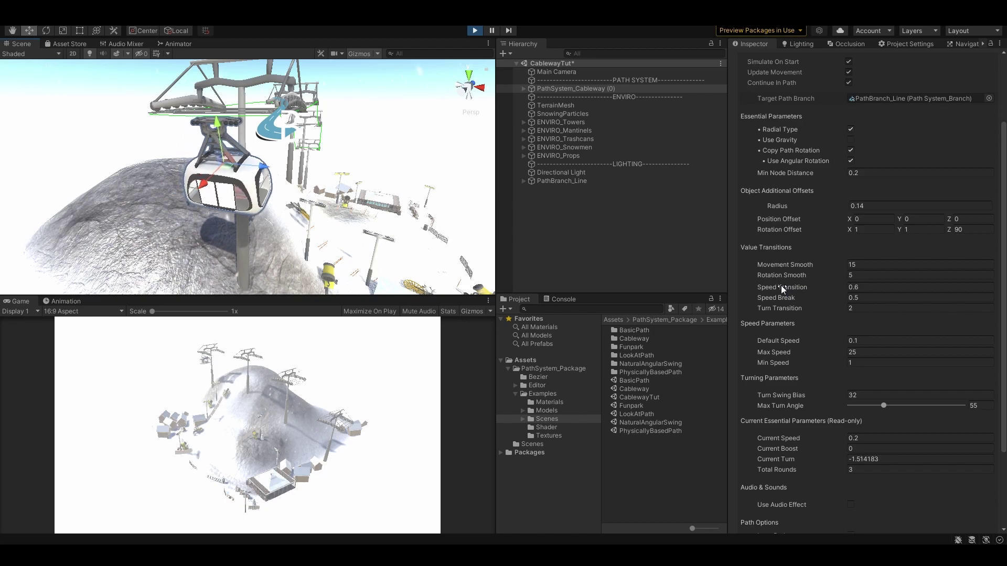
pyautogui.moveTo(782, 276); pyautogui.dragTo(915, 276)
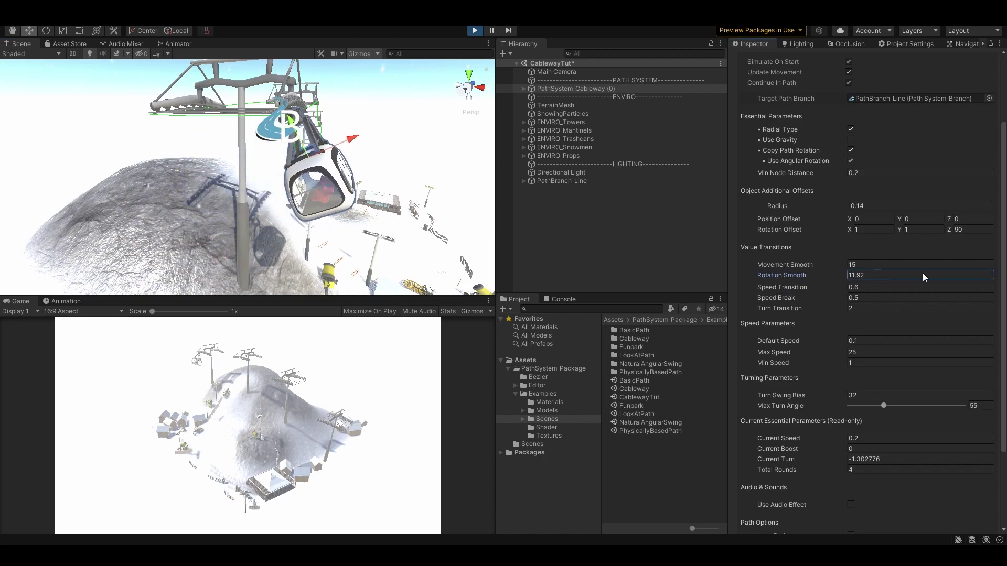
# Try a Movement Smooth of 3.8 and a Default Speed of about 7.9 on the cabin while the scene runs
pyautogui.moveTo(313, 172); pyautogui.dragTo(347, 174, button='right')
pyautogui.click(814, 264)
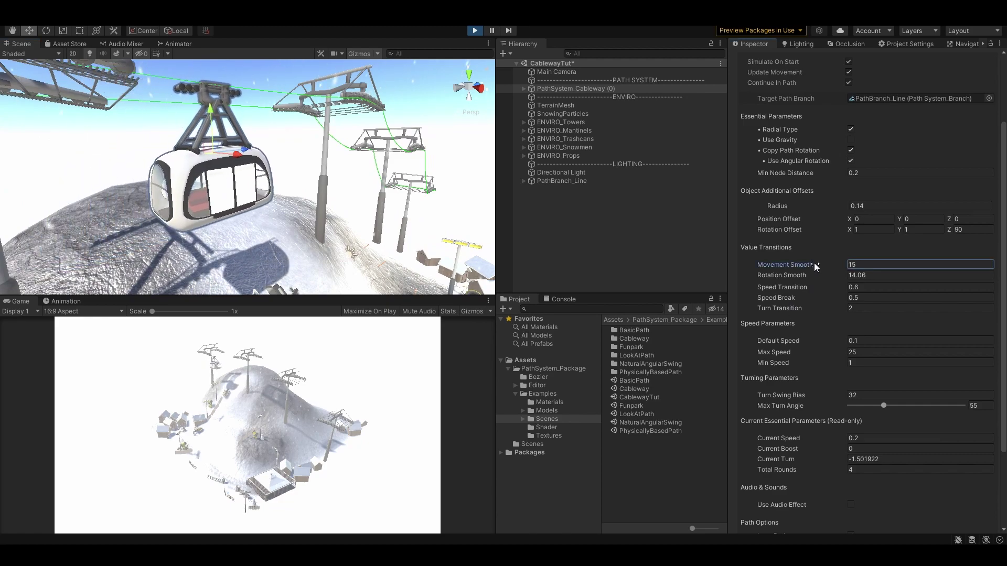
pyautogui.moveTo(814, 263); pyautogui.dragTo(799, 263)
pyautogui.moveTo(737, 265); pyautogui.dragTo(729, 266)
pyautogui.moveTo(777, 341); pyautogui.dragTo(798, 340)
pyautogui.moveTo(440, 230); pyautogui.dragTo(272, 197, button='right')
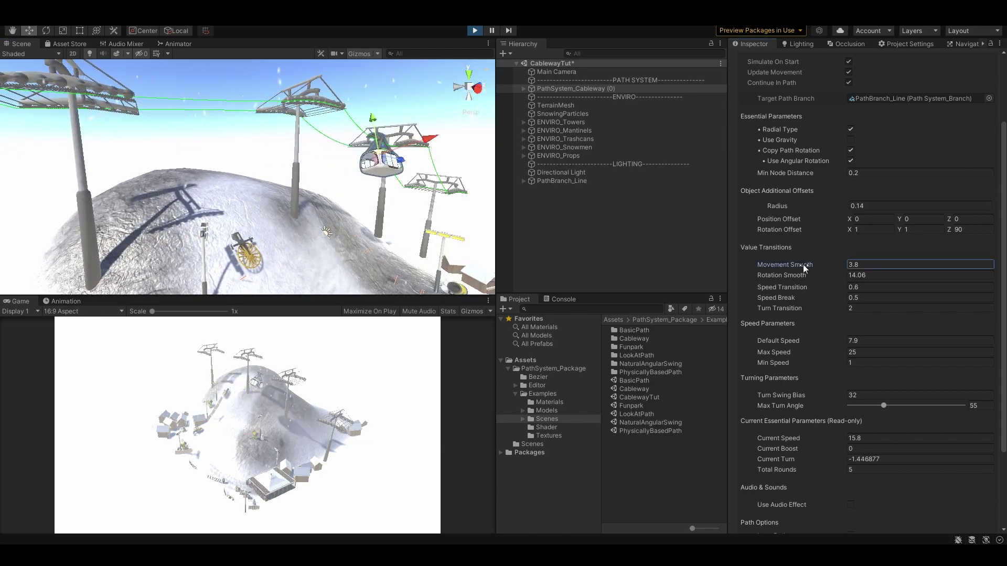
pyautogui.moveTo(393, 230); pyautogui.dragTo(364, 223, button='right')
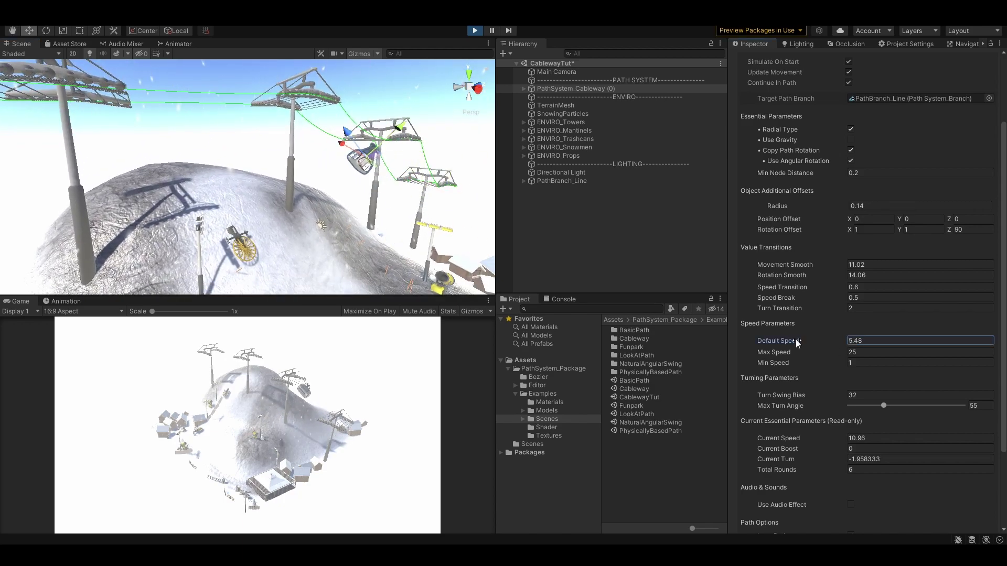
# Set the running cabin's Default Speed to 0.74 and try a much higher Movement Smooth value
pyautogui.moveTo(785, 340); pyautogui.dragTo(755, 341)
pyautogui.moveTo(291, 192); pyautogui.dragTo(446, 188, button='right')
pyautogui.press('w')
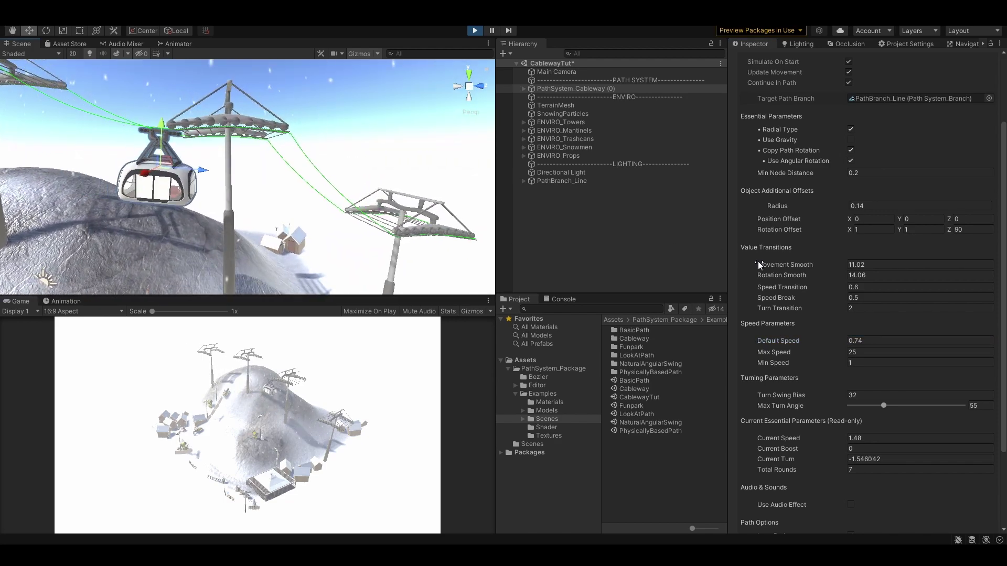
pyautogui.moveTo(759, 266); pyautogui.dragTo(919, 270)
pyautogui.moveTo(256, 241); pyautogui.dragTo(268, 255, button='right')
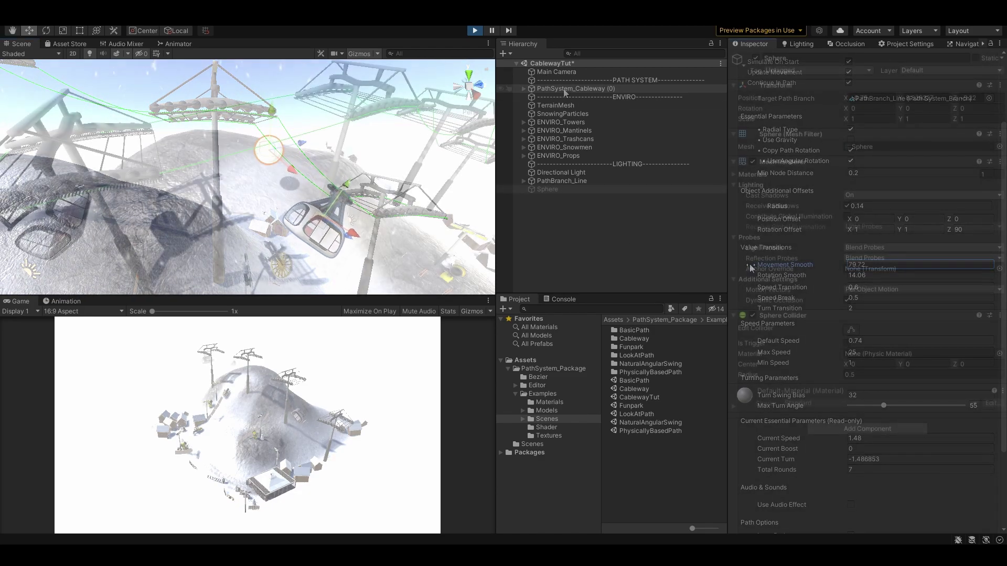
# Switch PathSystem_Cableway (0) from Copy Path Rotation to Look At, with the Sphere as its Look At Target
pyautogui.click(576, 88)
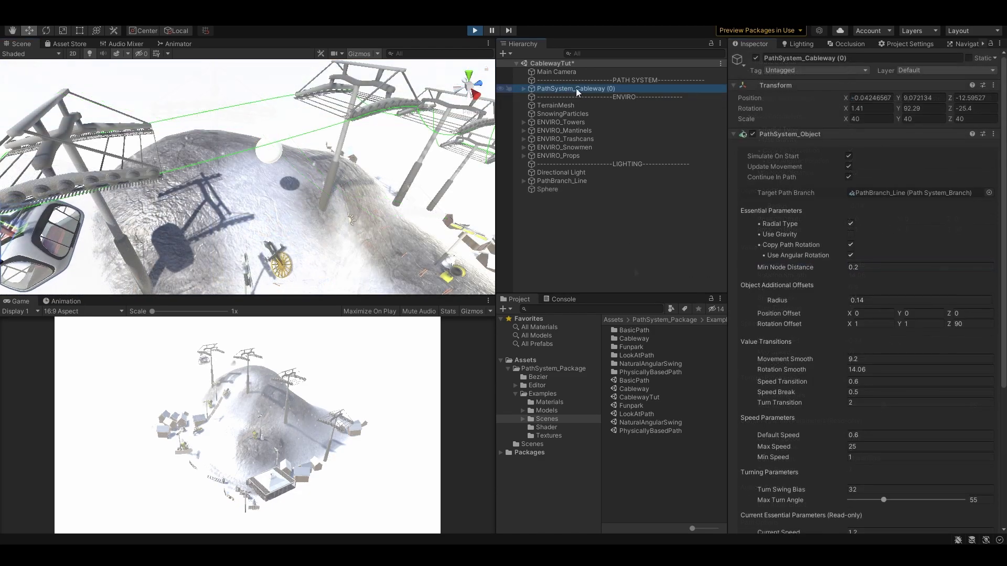
pyautogui.click(851, 245)
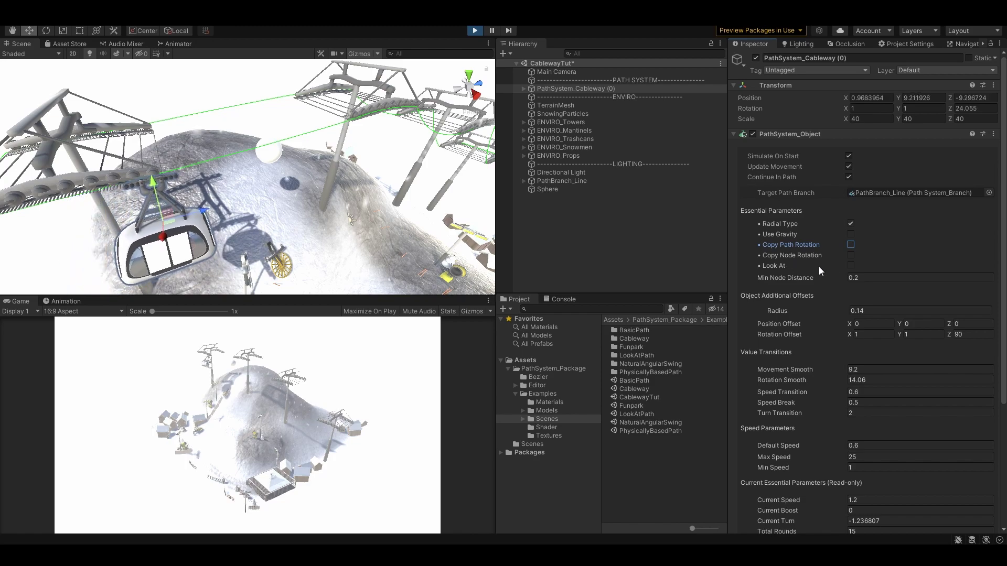
pyautogui.click(850, 266)
pyautogui.moveTo(537, 186); pyautogui.dragTo(902, 325)
pyautogui.moveTo(210, 163); pyautogui.dragTo(338, 52, button='right')
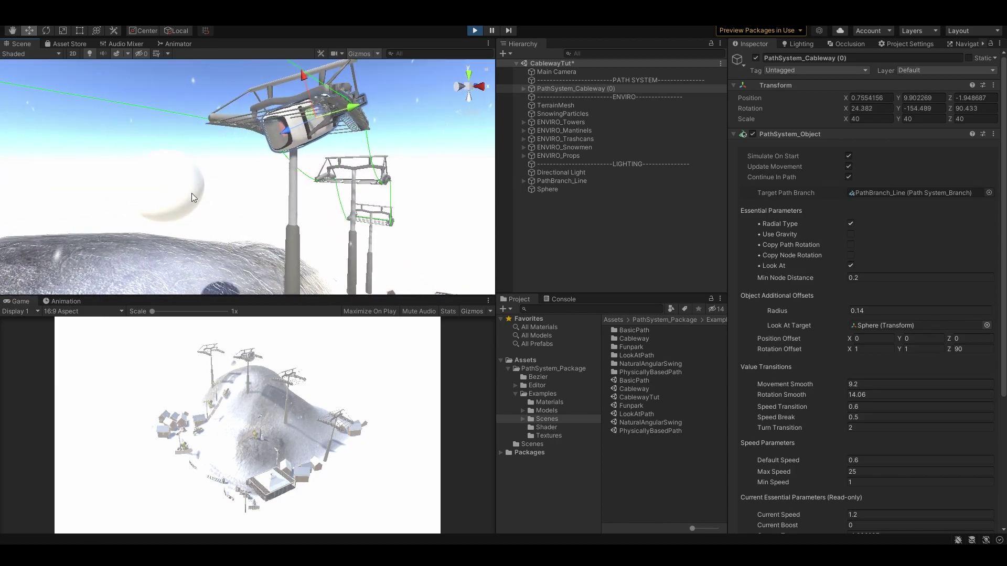
# Move the Sphere target around the cableway and set the cabin's Rotation Offset Z to 1
pyautogui.click(193, 196)
pyautogui.moveTo(182, 184); pyautogui.dragTo(591, 191)
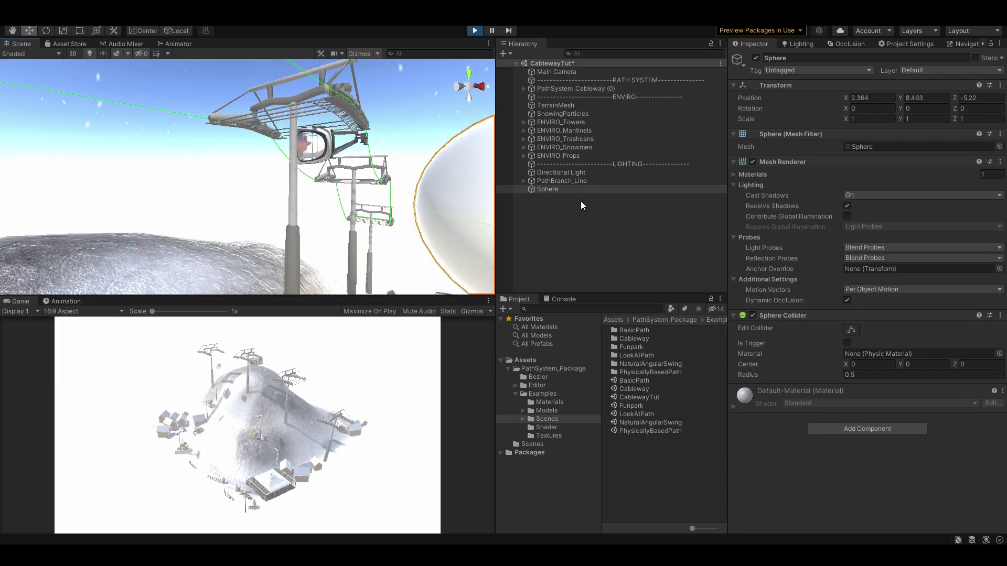
pyautogui.doubleClick(572, 88)
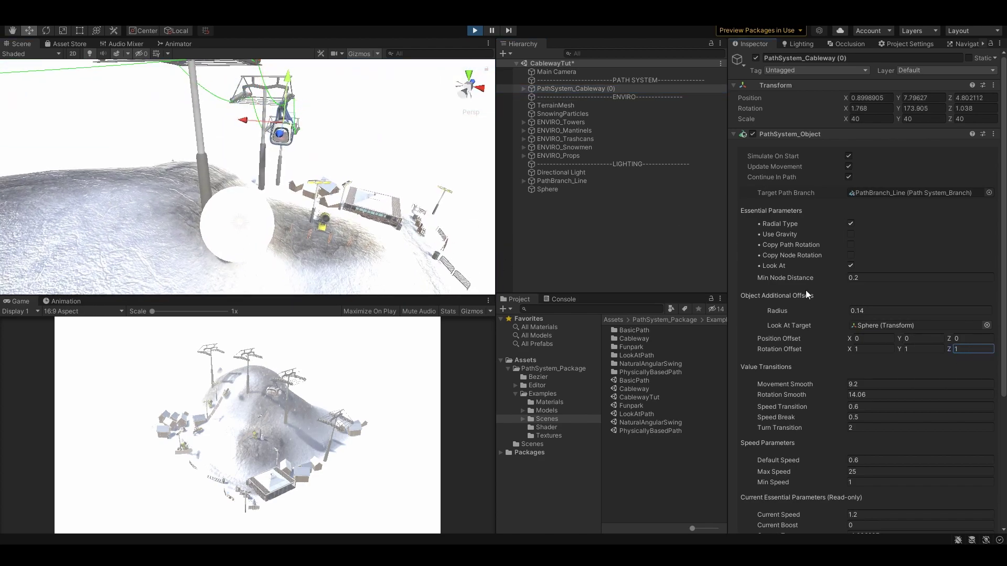
pyautogui.doubleClick(573, 190)
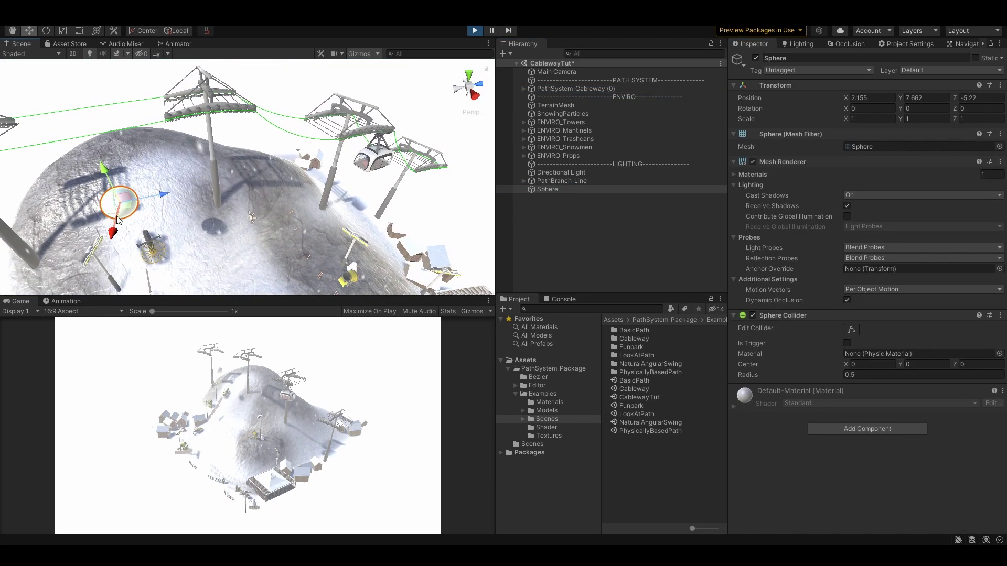
pyautogui.moveTo(478, 122); pyautogui.dragTo(466, 153)
pyautogui.moveTo(465, 153); pyautogui.dragTo(297, 126, button='middle')
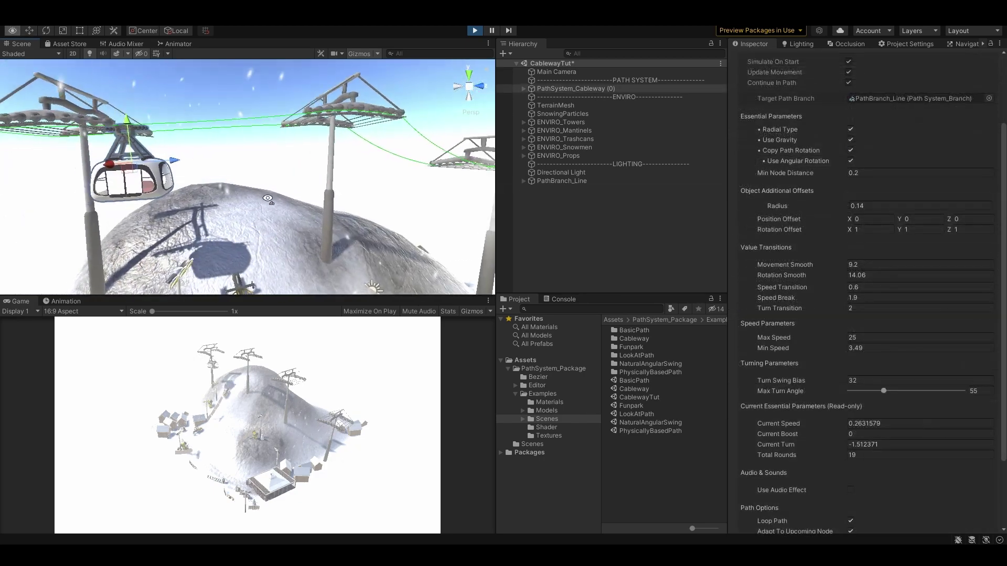
pyautogui.moveTo(234, 195); pyautogui.dragTo(216, 181, button='right')
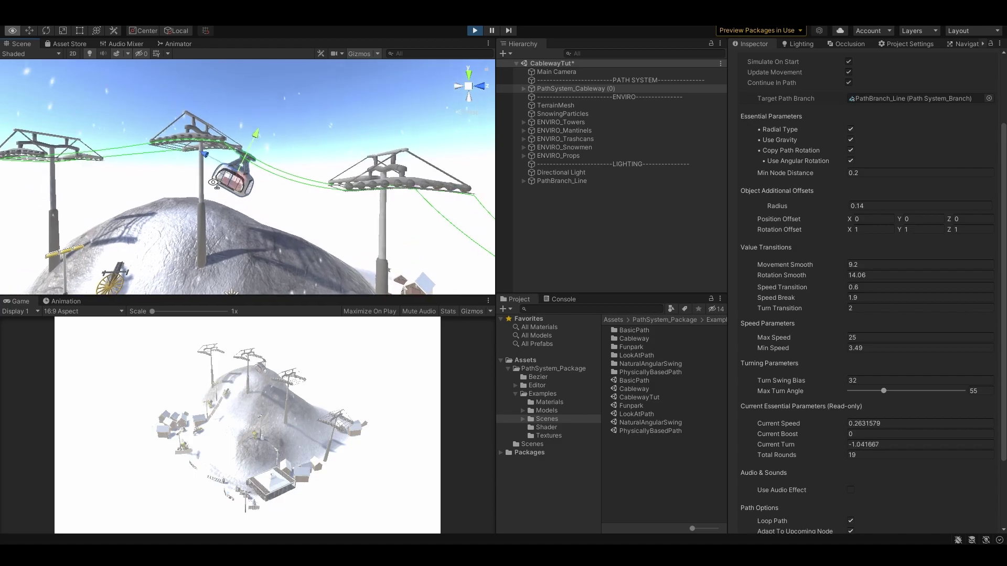